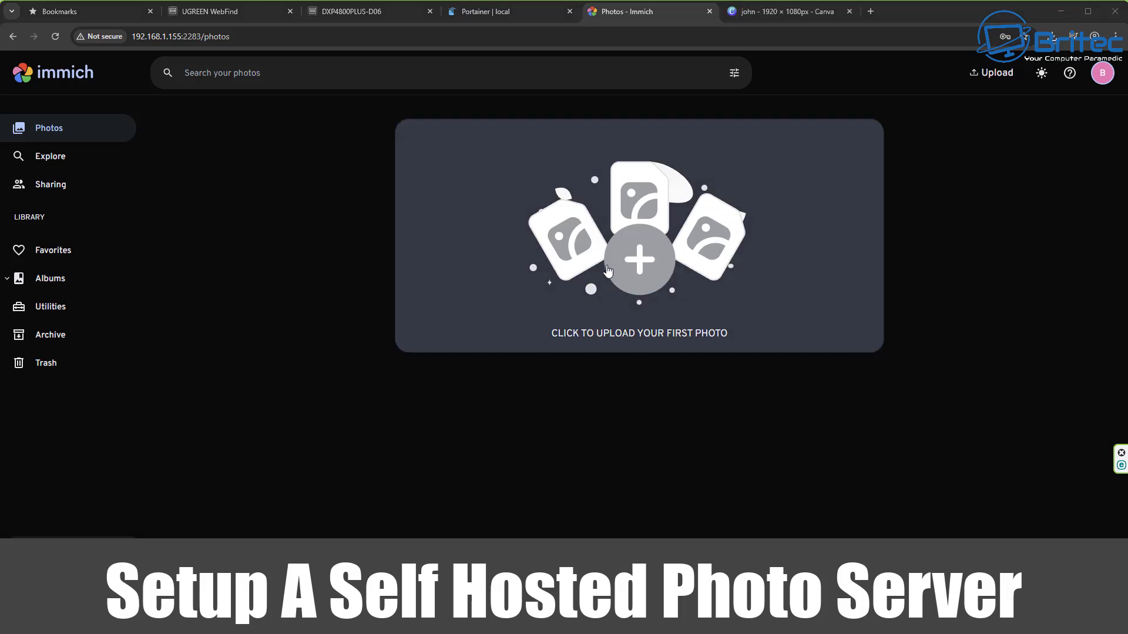
Upload john.png and sally.png from the Downloads folder as the first photos in the library.
{"action": "left_click", "coordinate": [608, 270]}
{"action": "left_click_drag", "start_coordinate": [307, 27], "coordinate": [502, 93]}
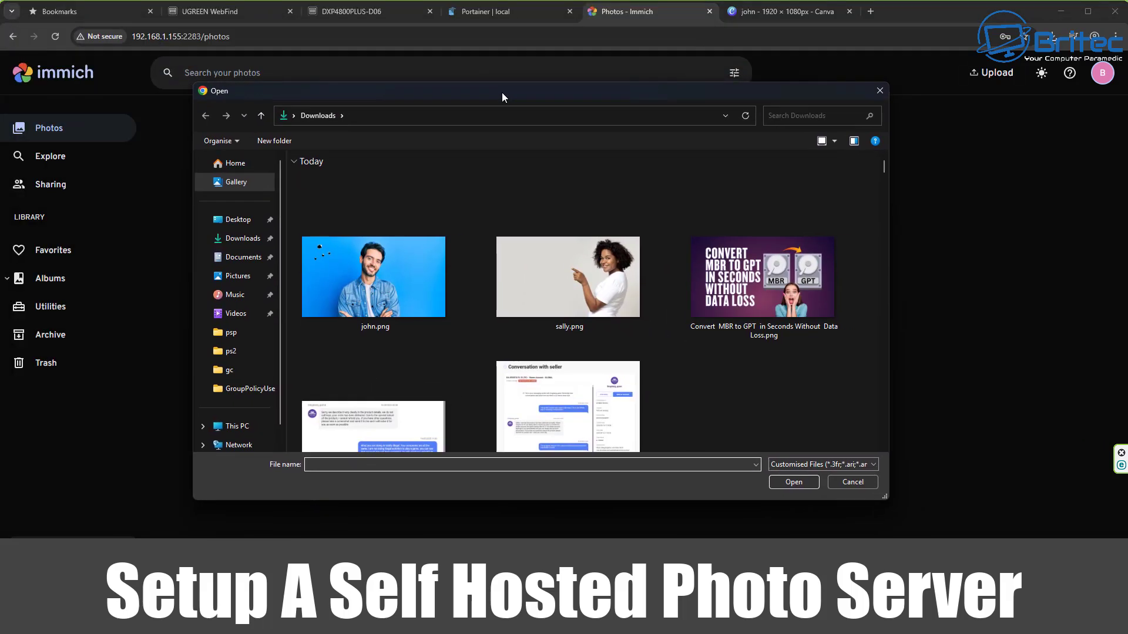
{"action": "left_click", "coordinate": [381, 279]}
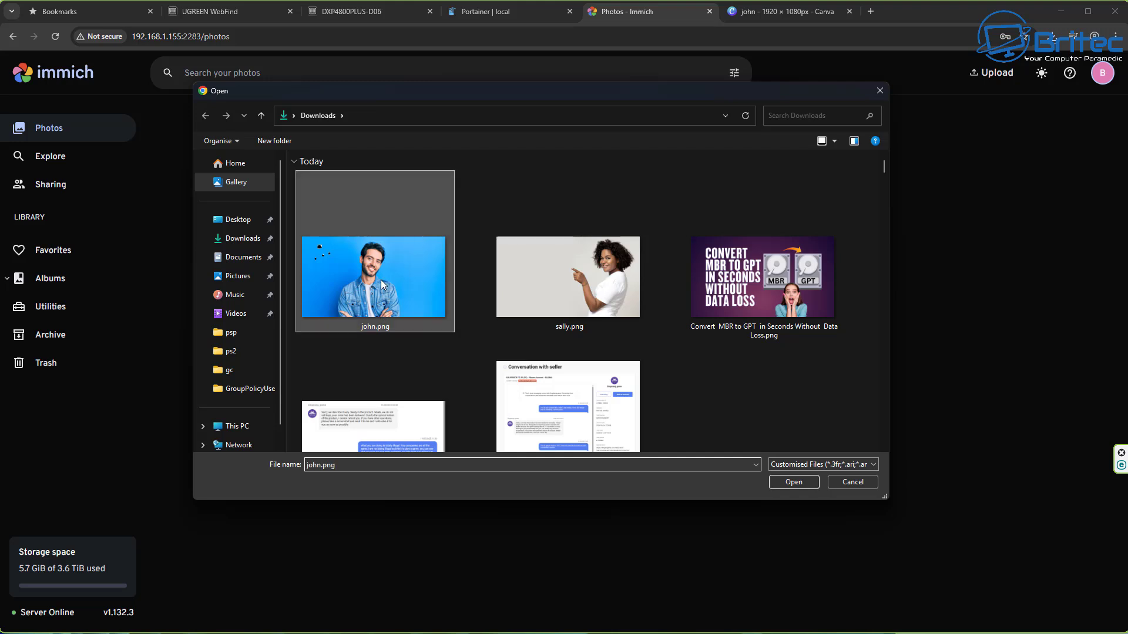
{"action": "left_click", "coordinate": [579, 302], "text": "ctrl"}
{"action": "left_click", "coordinate": [799, 482]}
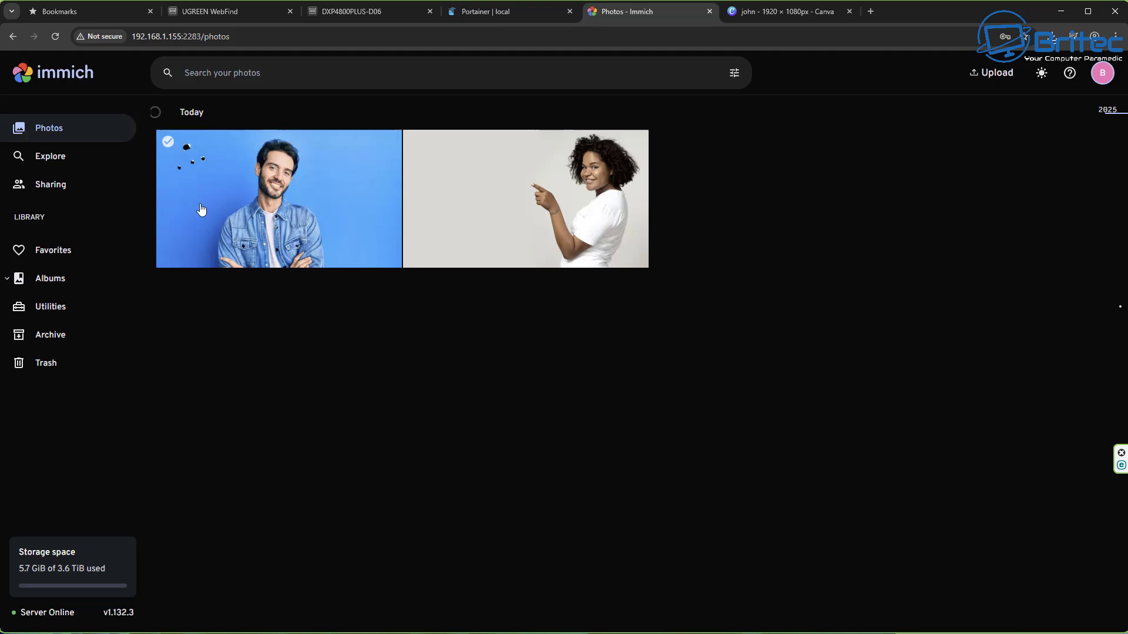
{"action": "left_click", "coordinate": [249, 207]}
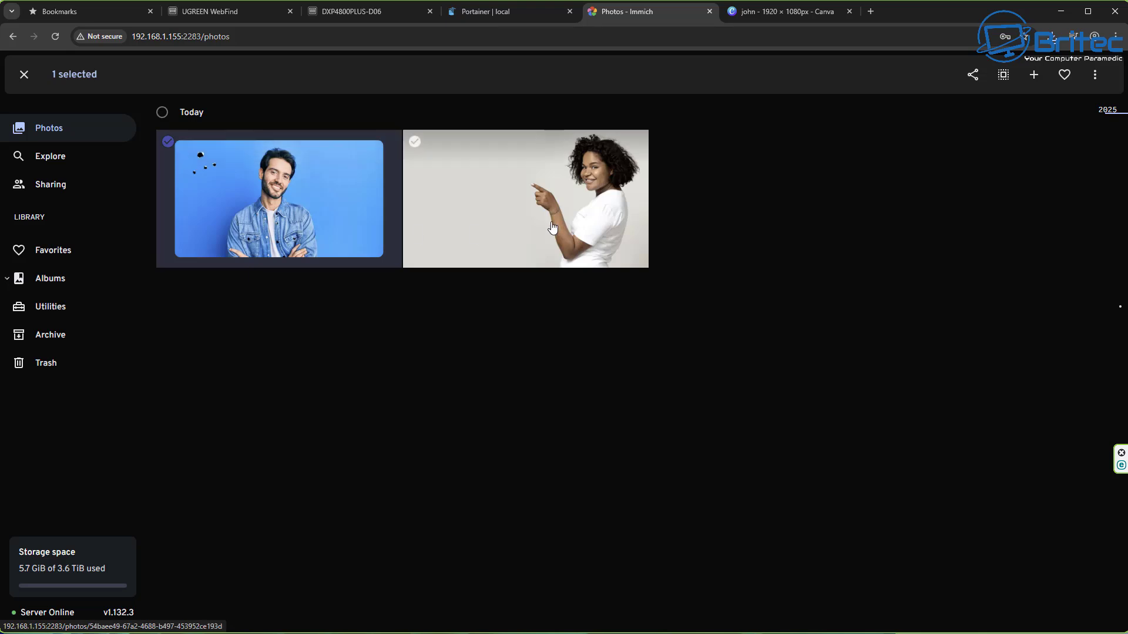
{"action": "left_click", "coordinate": [485, 238]}
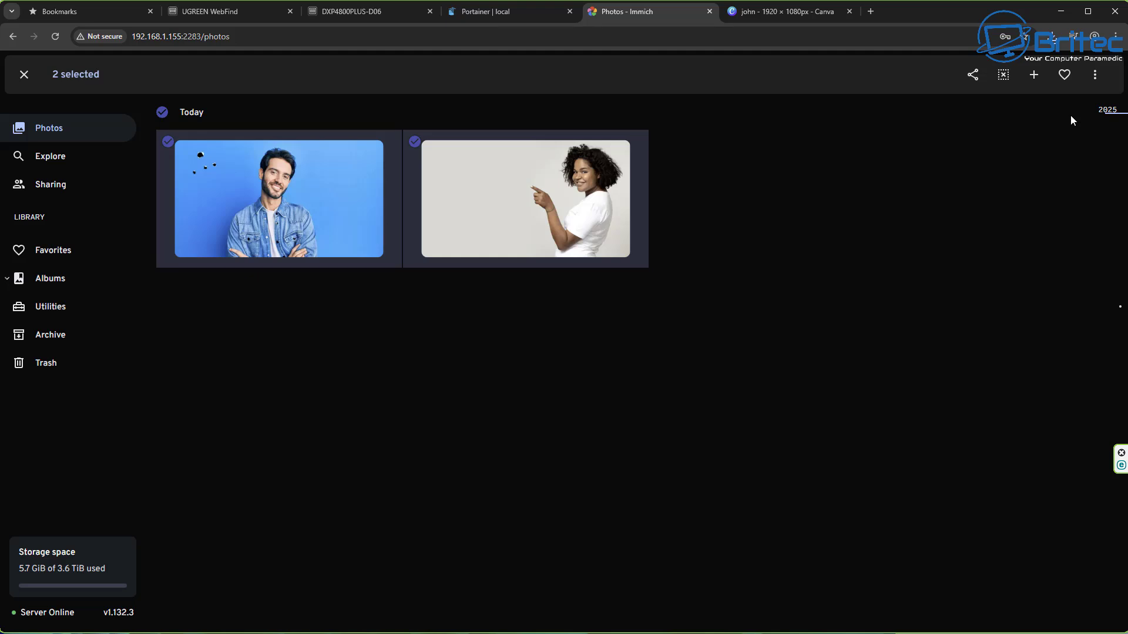
{"action": "left_click", "coordinate": [529, 235]}
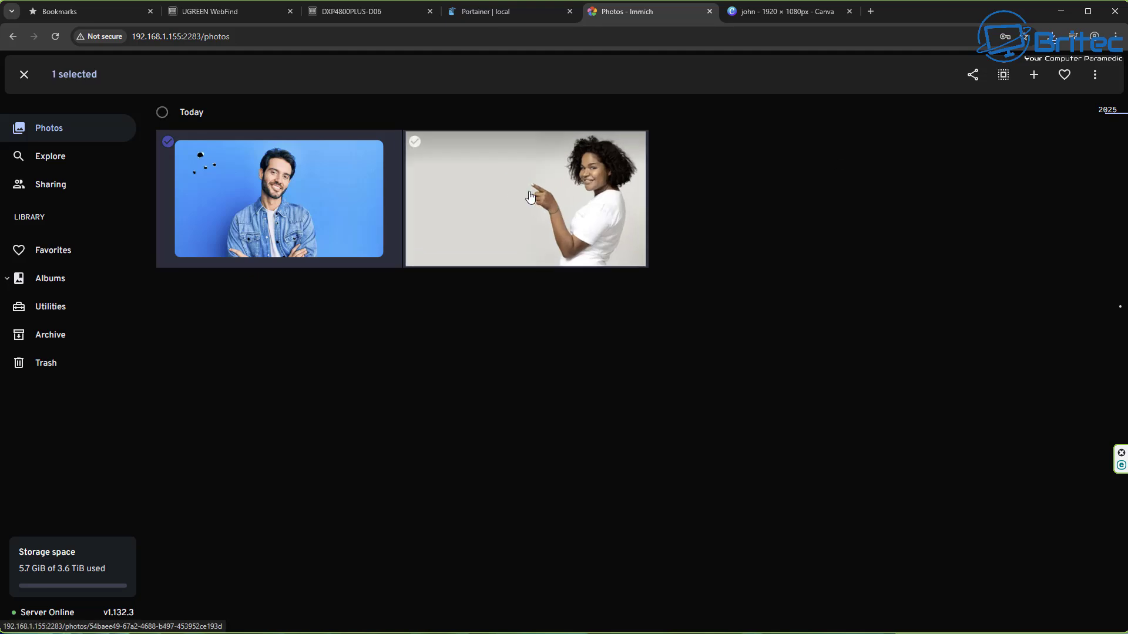
{"action": "left_click", "coordinate": [195, 258]}
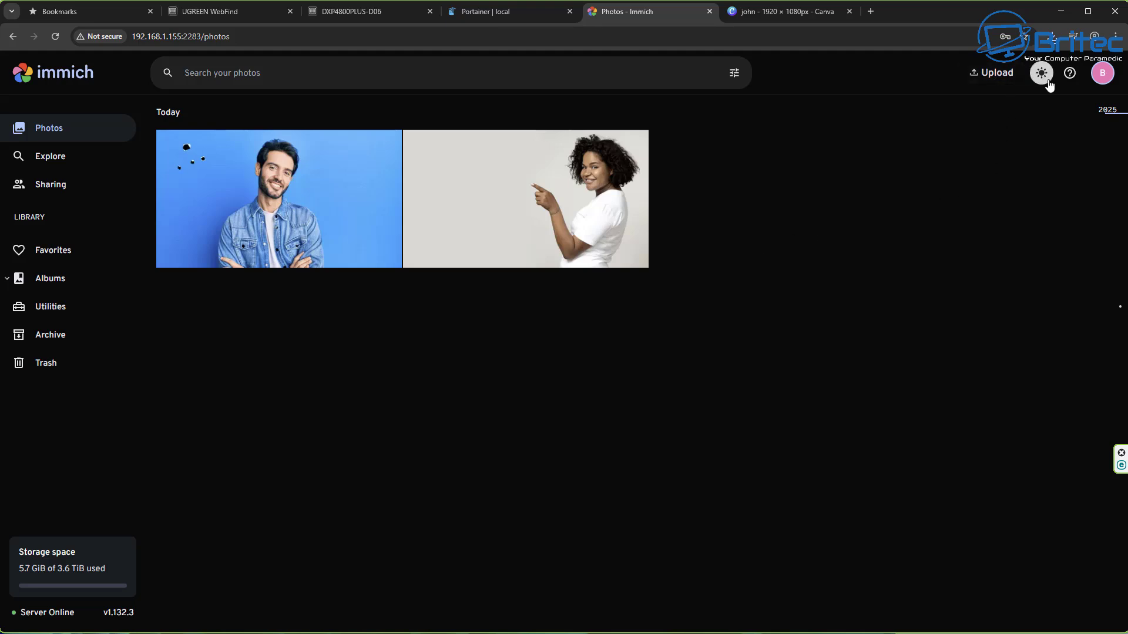
Look through the Sharing, Albums and Utilities pages of the photo library.
{"action": "left_click", "coordinate": [56, 168]}
{"action": "left_click", "coordinate": [44, 197]}
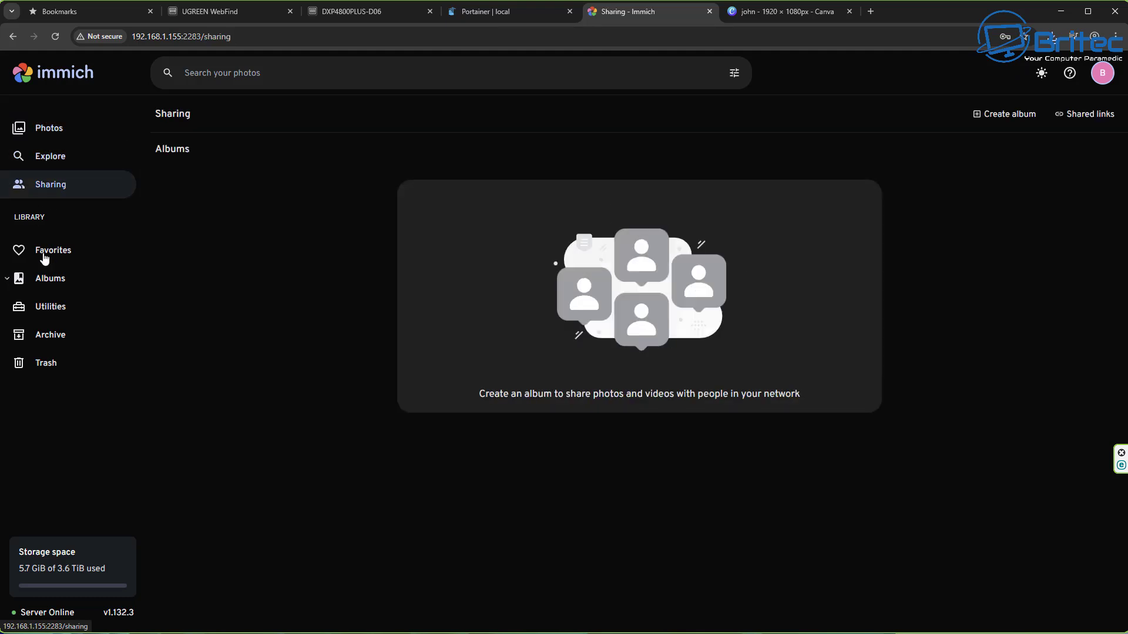
{"action": "left_click", "coordinate": [57, 278]}
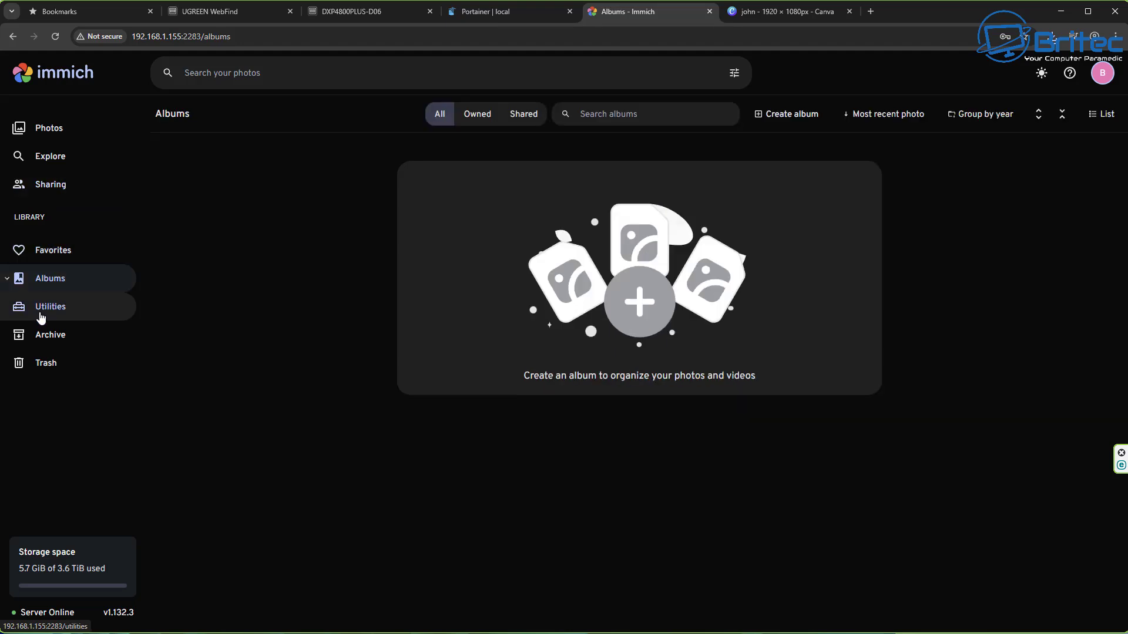
{"action": "left_click", "coordinate": [50, 311]}
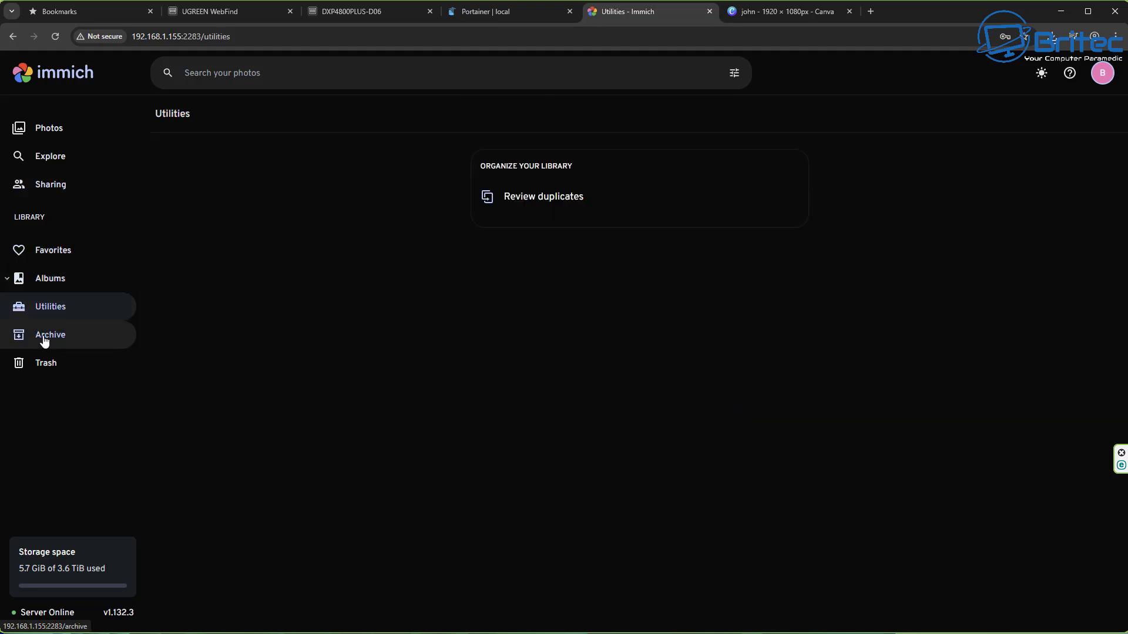
Create a new album from the Albums page and open its photo selection.
{"action": "left_click", "coordinate": [55, 279]}
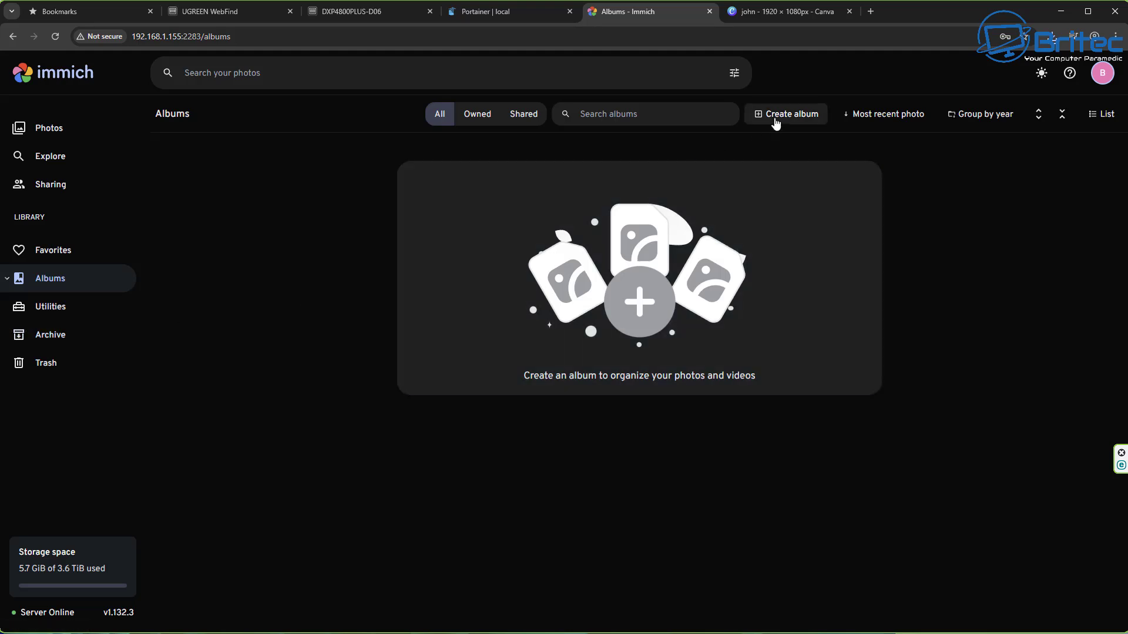
{"action": "left_click", "coordinate": [859, 118]}
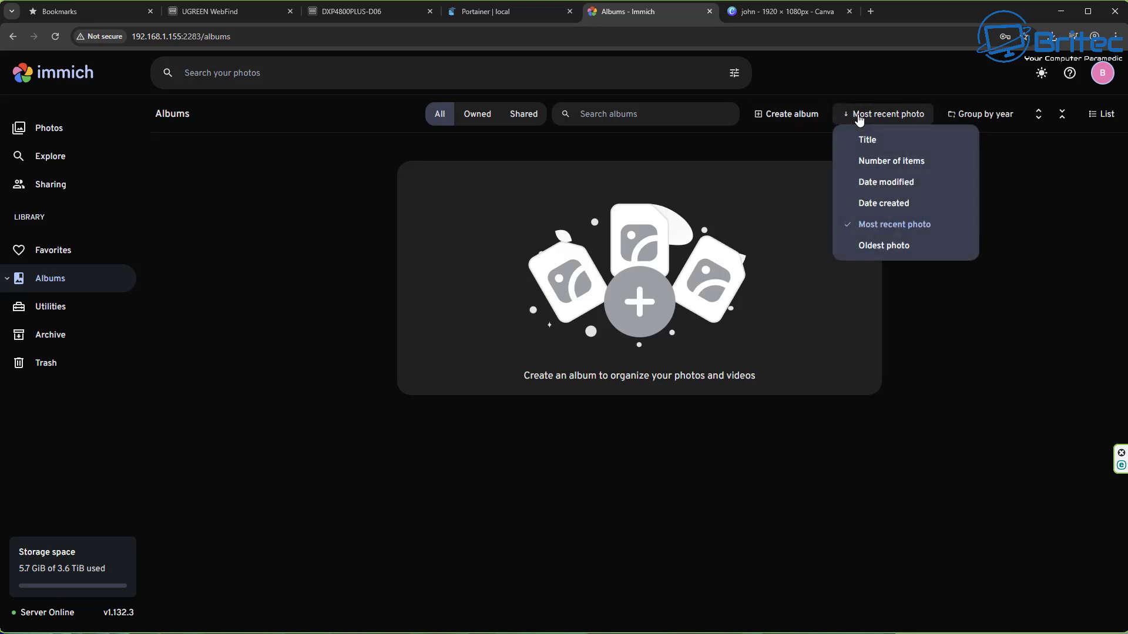
{"action": "left_click", "coordinate": [779, 118]}
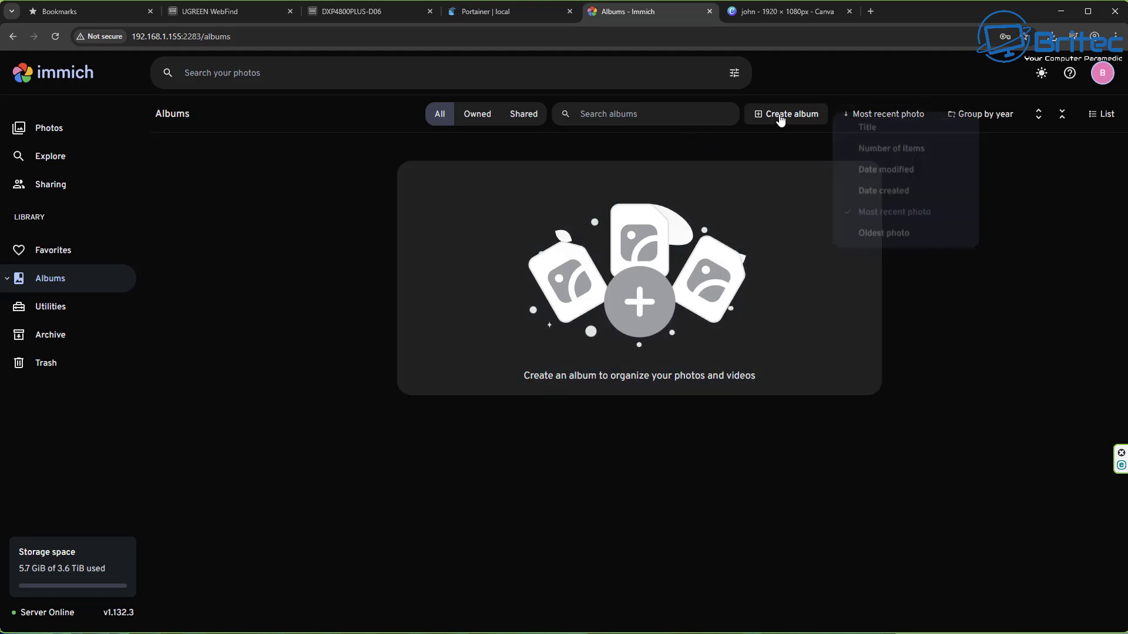
{"action": "left_click", "coordinate": [779, 117]}
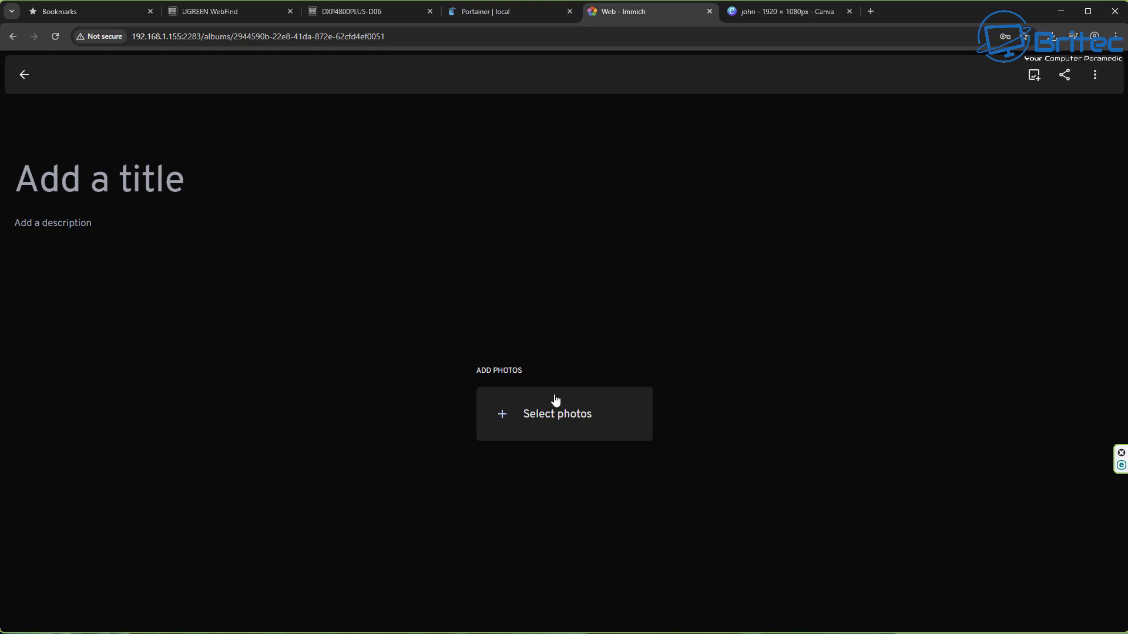
{"action": "left_click", "coordinate": [500, 416]}
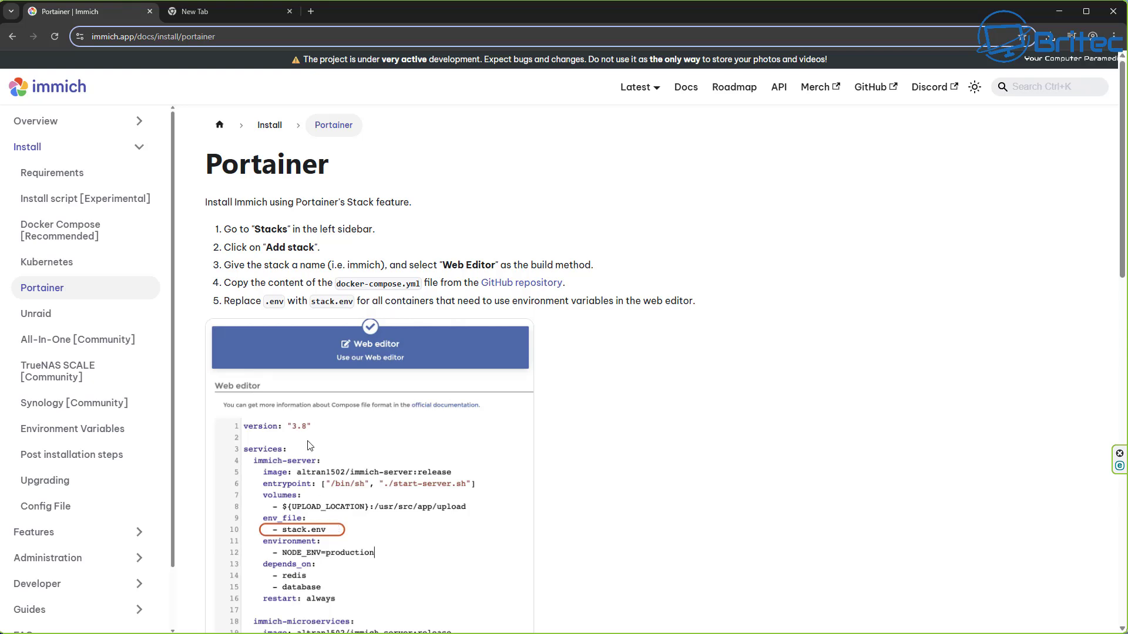
Read the Immich documentation's Portainer install steps through stack deployment, and switch to docker-compose.yml in Notepad++.
{"action": "middle_click", "coordinate": [938, 352]}
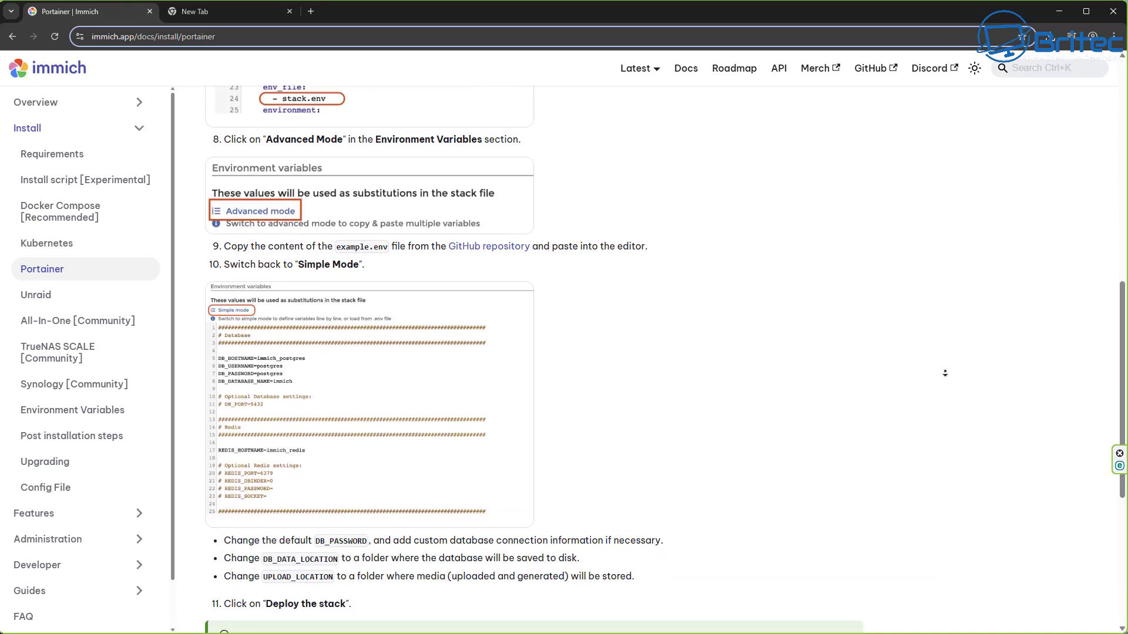
{"action": "left_click", "coordinate": [918, 380]}
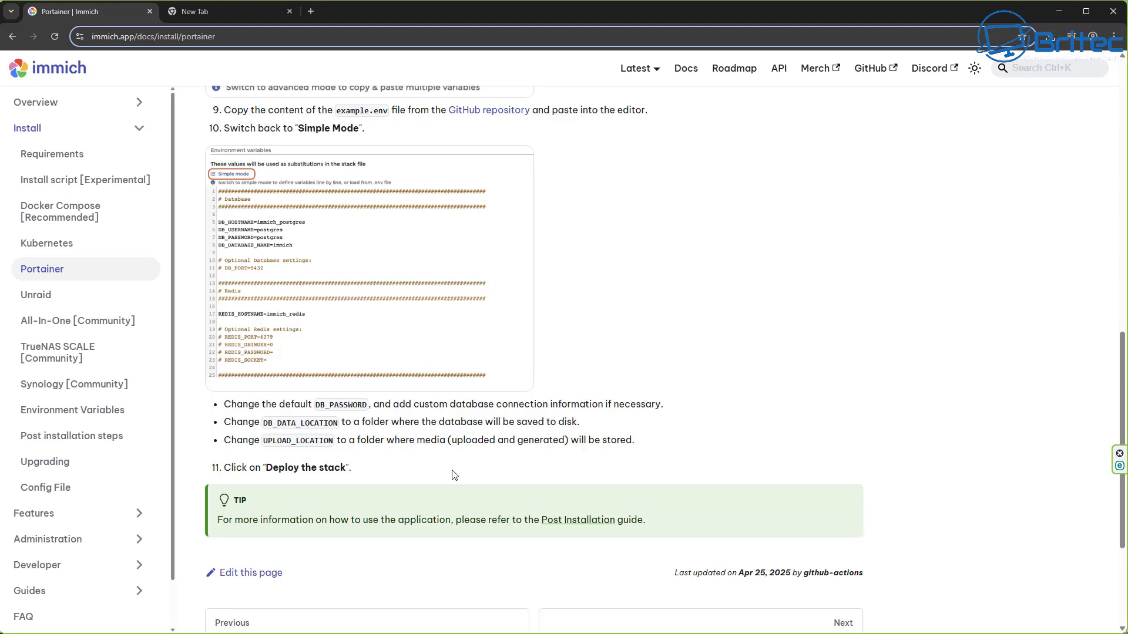
{"action": "left_click", "coordinate": [1070, 9]}
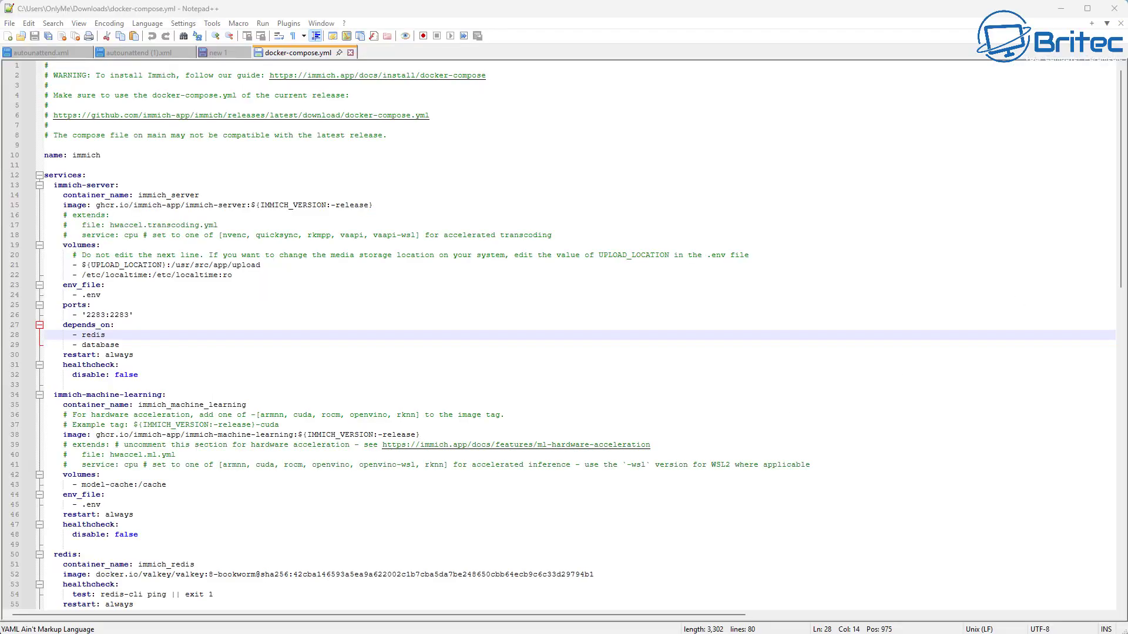
Change the env_file entry of the immich-server service to stack.env.
{"action": "left_click", "coordinate": [403, 328]}
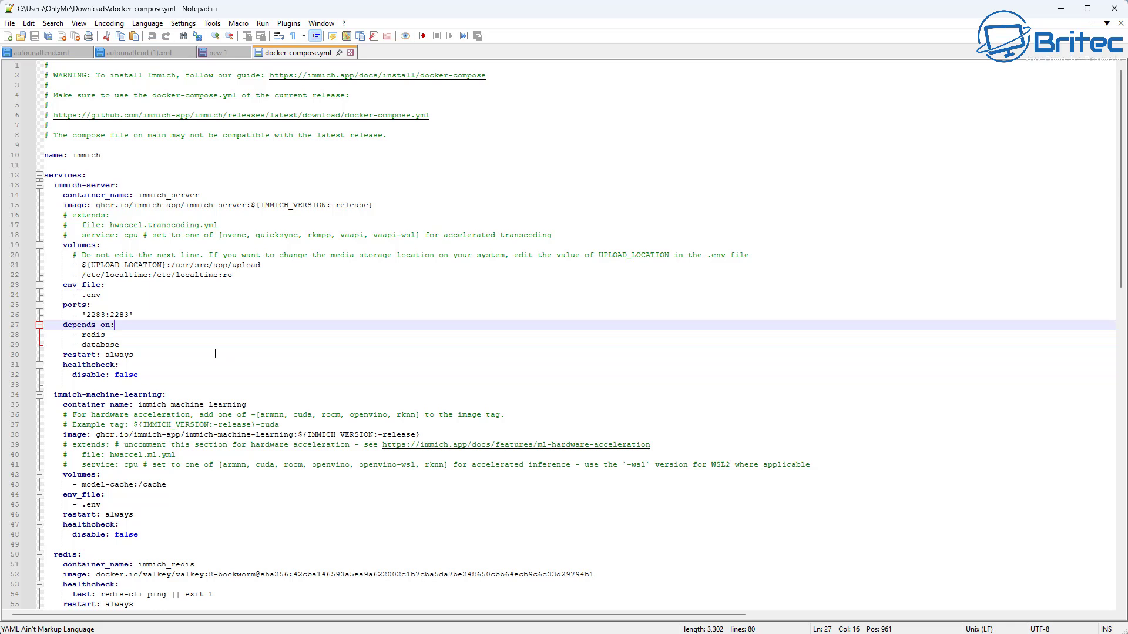
{"action": "left_click", "coordinate": [82, 295]}
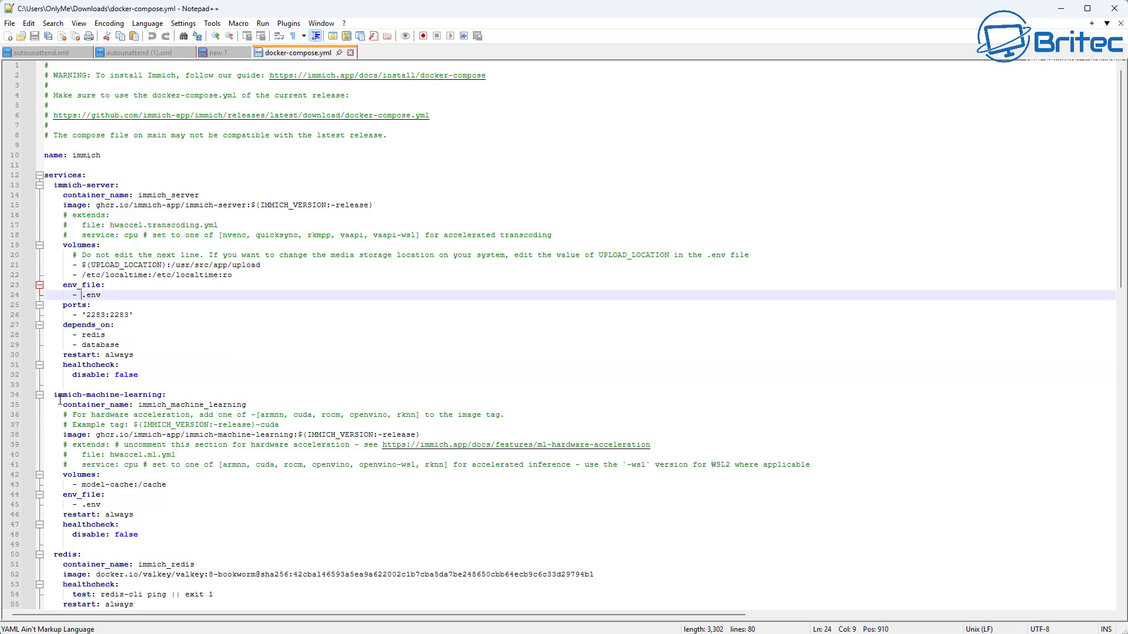
{"action": "type", "text": "stack"}
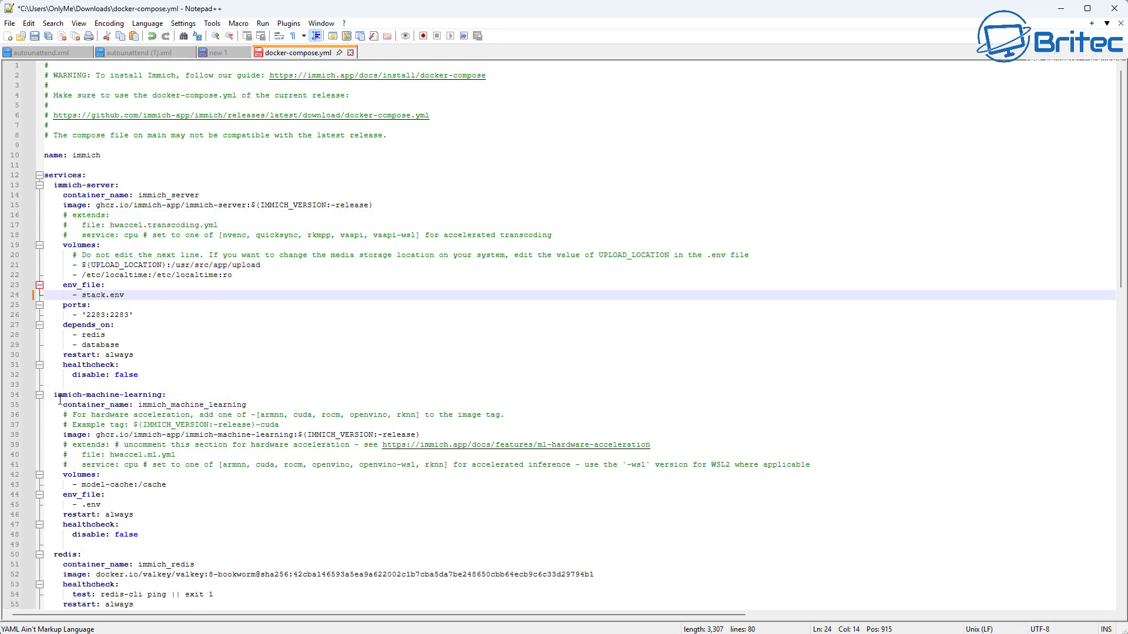
Change the env_file entry of the immich-machine-learning service to stack.env.
{"action": "left_click", "coordinate": [188, 393]}
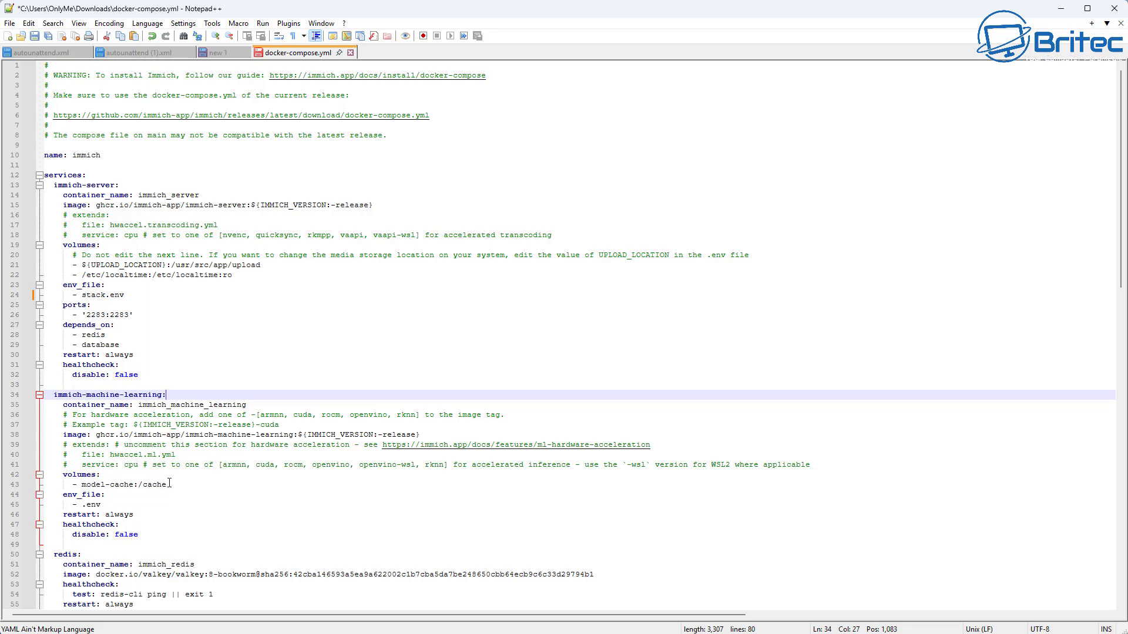
{"action": "scroll", "coordinate": [169, 484], "scroll_direction": "down", "scroll_amount": 1}
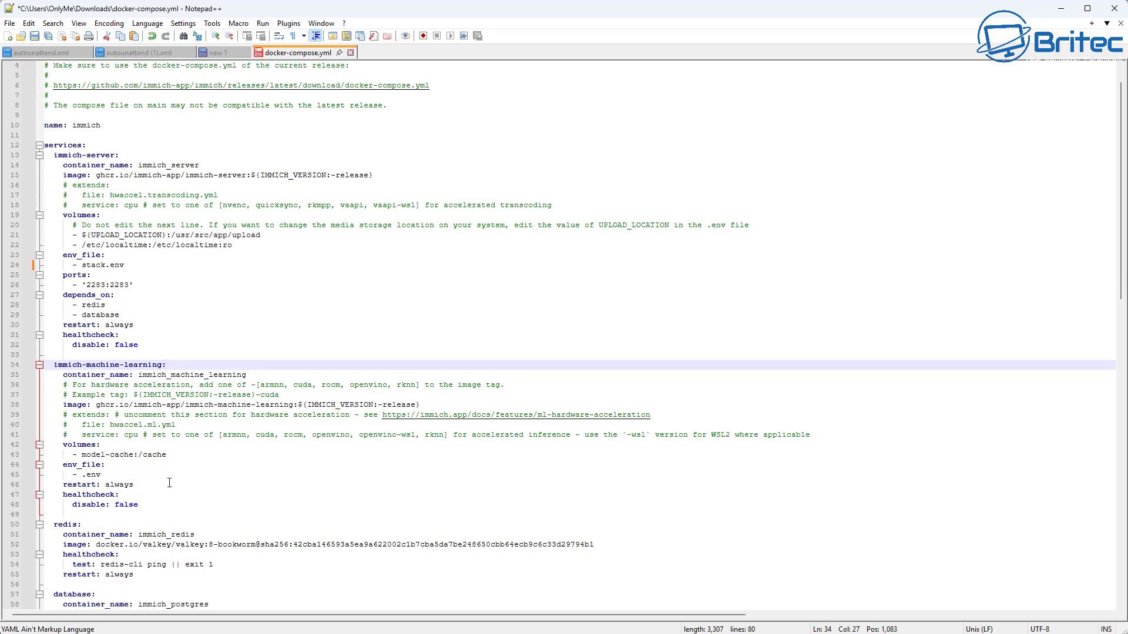
{"action": "left_click", "coordinate": [82, 474]}
{"action": "type", "text": "stack"}
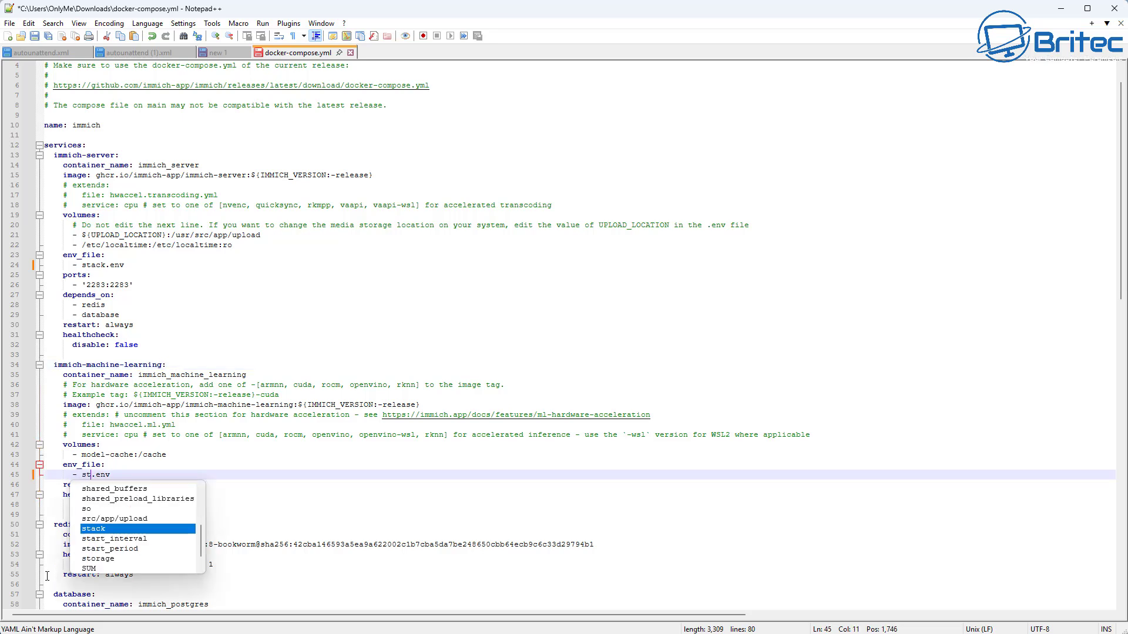
{"action": "left_click", "coordinate": [178, 488]}
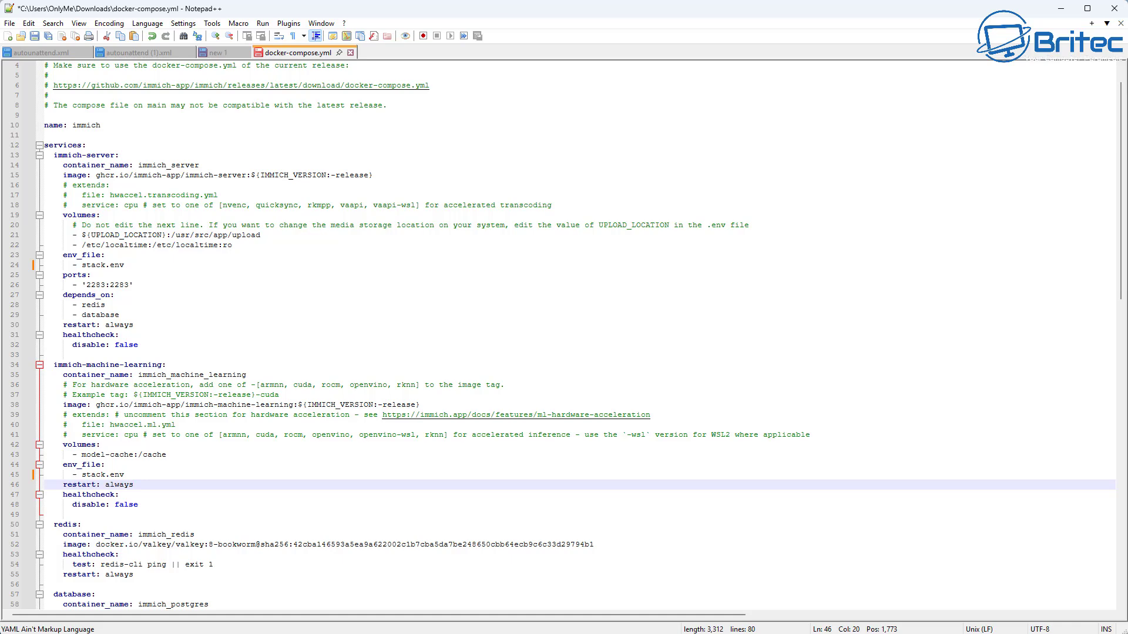
Copy the entire contents of docker-compose.yml, from the opening comment to the end of the file.
{"action": "scroll", "coordinate": [564, 335], "scroll_direction": "up", "scroll_amount": 1}
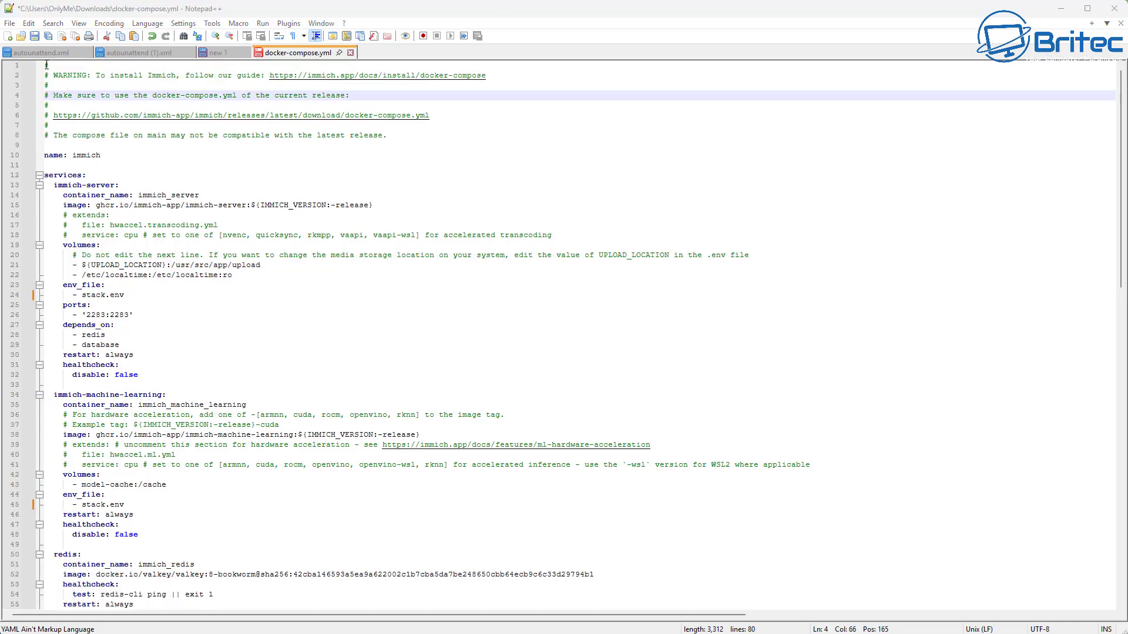
{"action": "left_click_drag", "start_coordinate": [44, 66], "coordinate": [294, 609]}
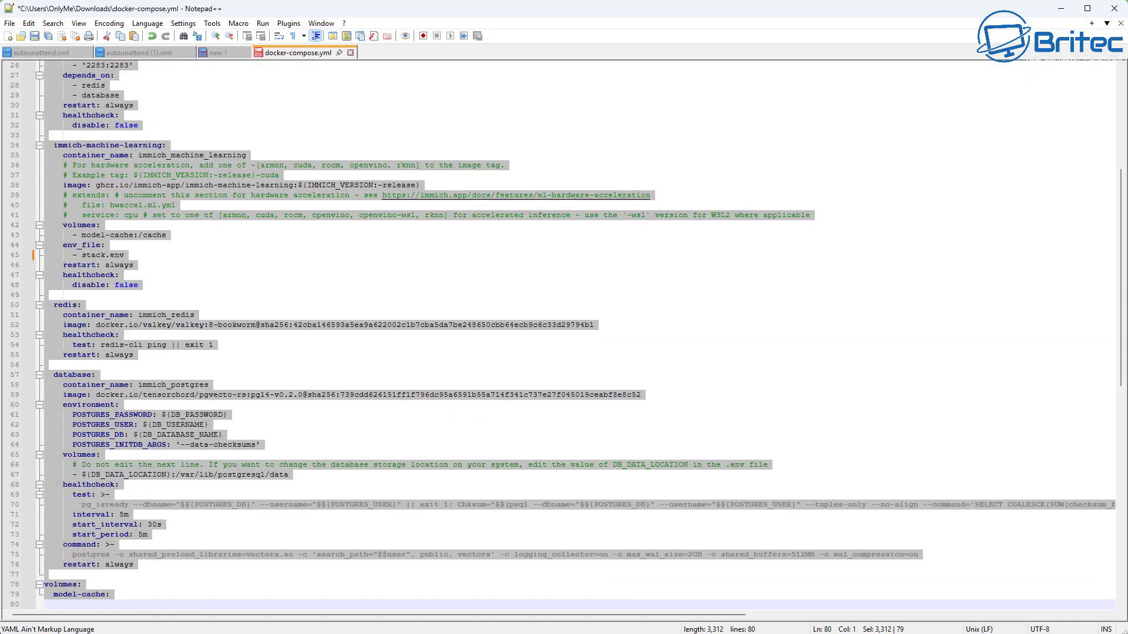
{"action": "right_click", "coordinate": [78, 329]}
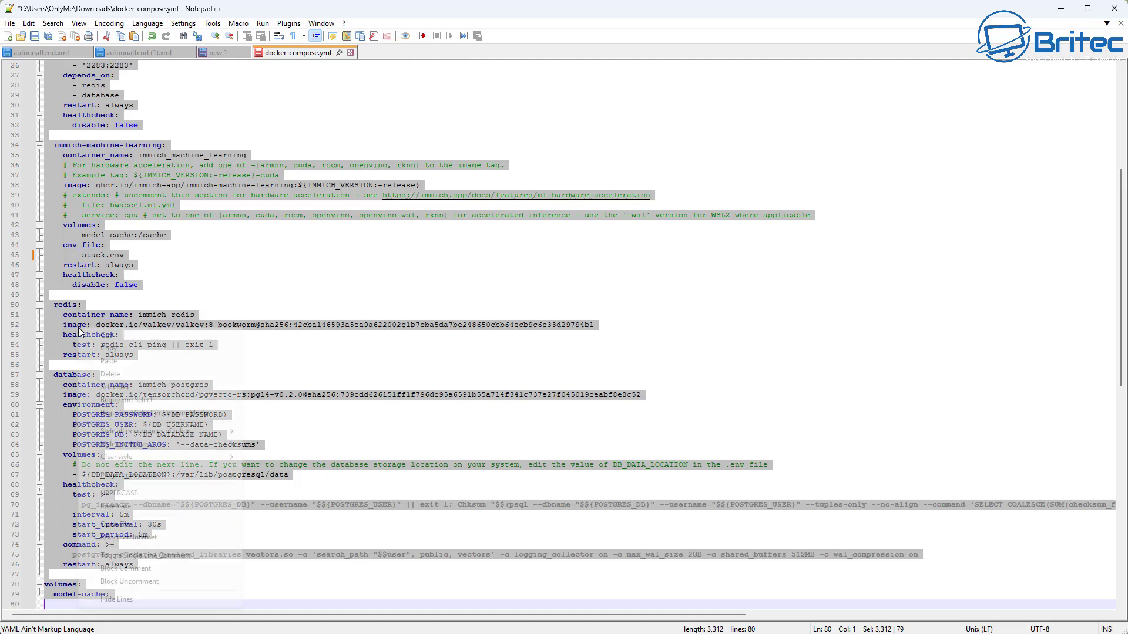
{"action": "left_click", "coordinate": [121, 348]}
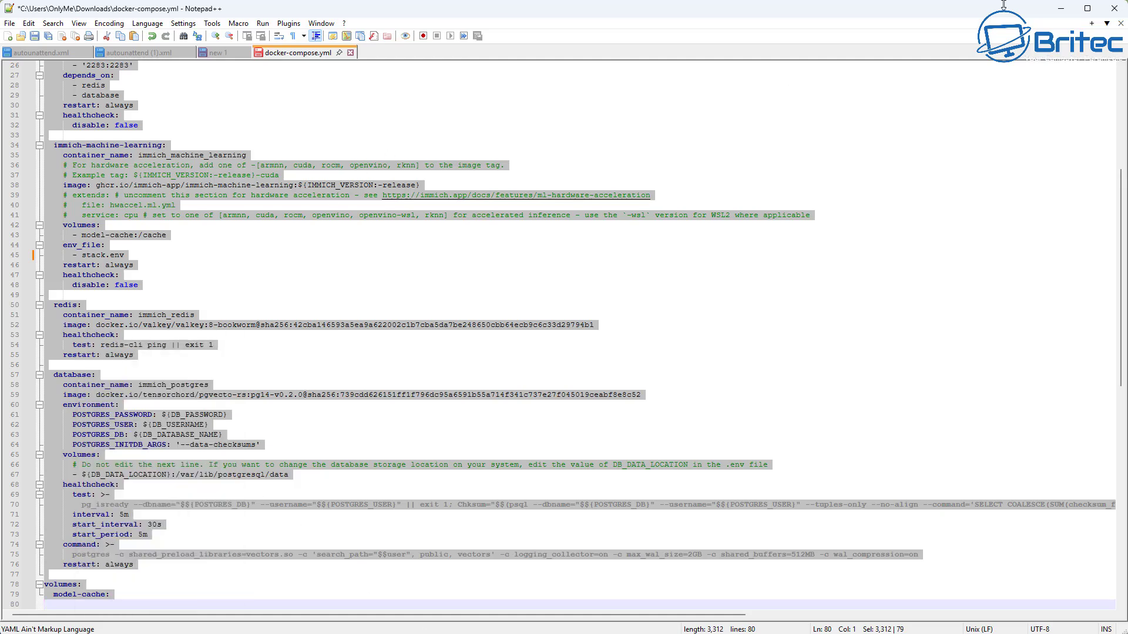
Switch to Portainer and start a new stack named immich in the local environment.
{"action": "left_click", "coordinate": [1060, 9]}
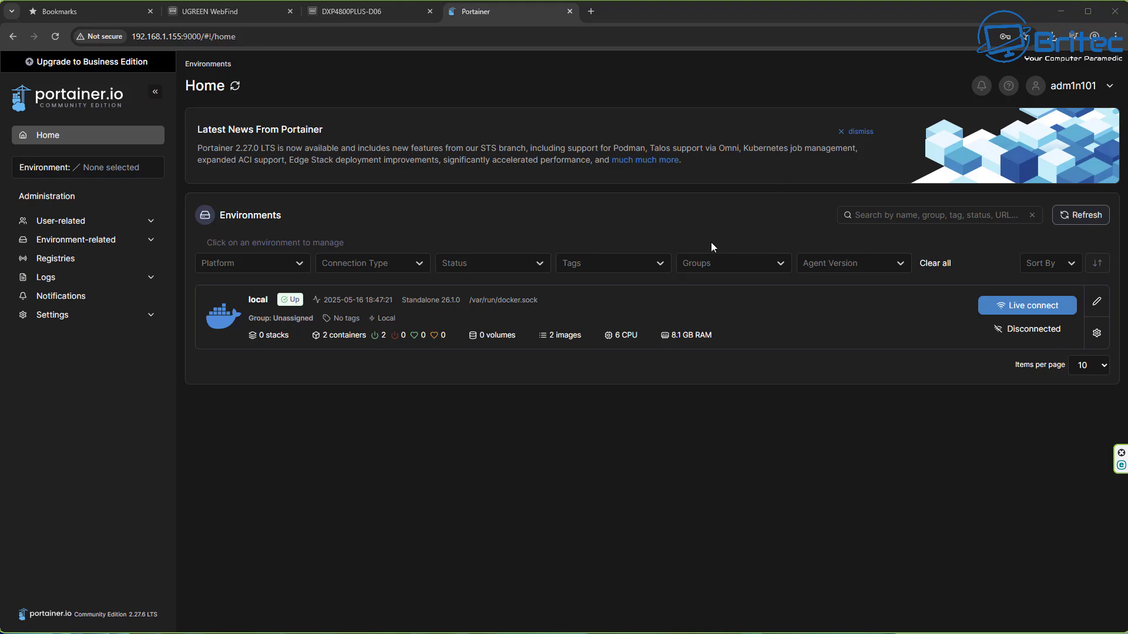
{"action": "left_click", "coordinate": [632, 308]}
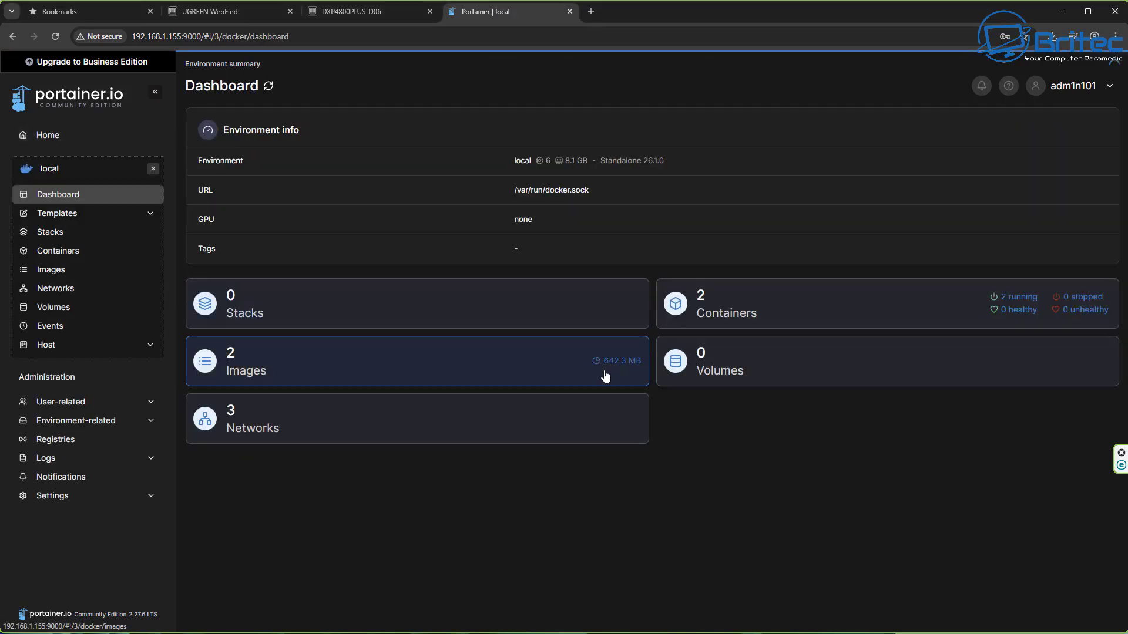
{"action": "left_click", "coordinate": [312, 306]}
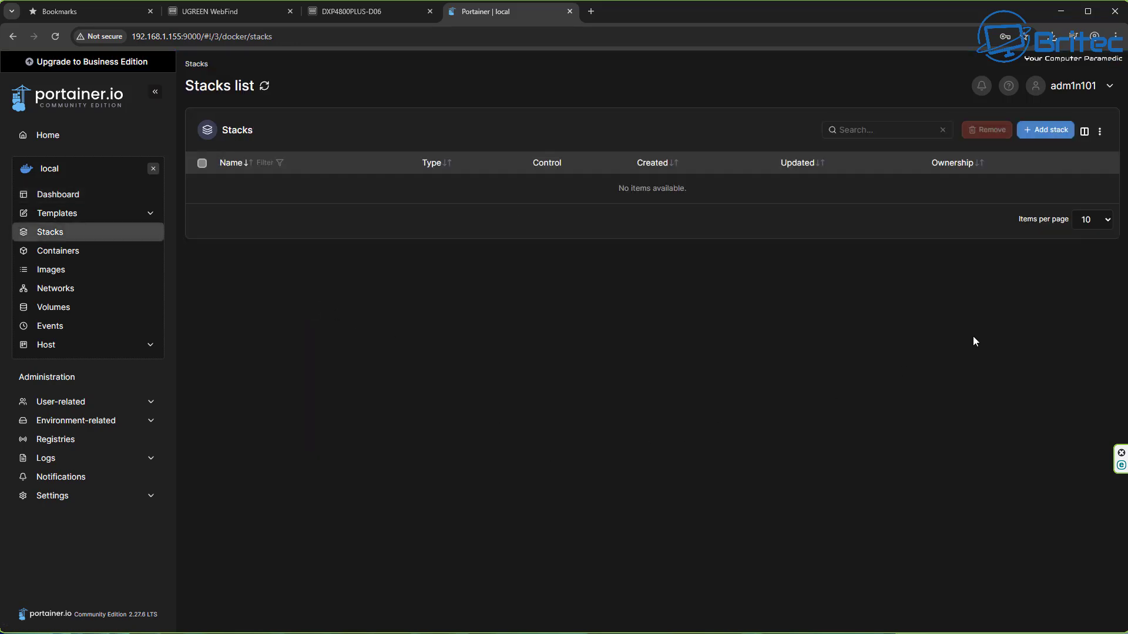
{"action": "left_click", "coordinate": [1040, 133]}
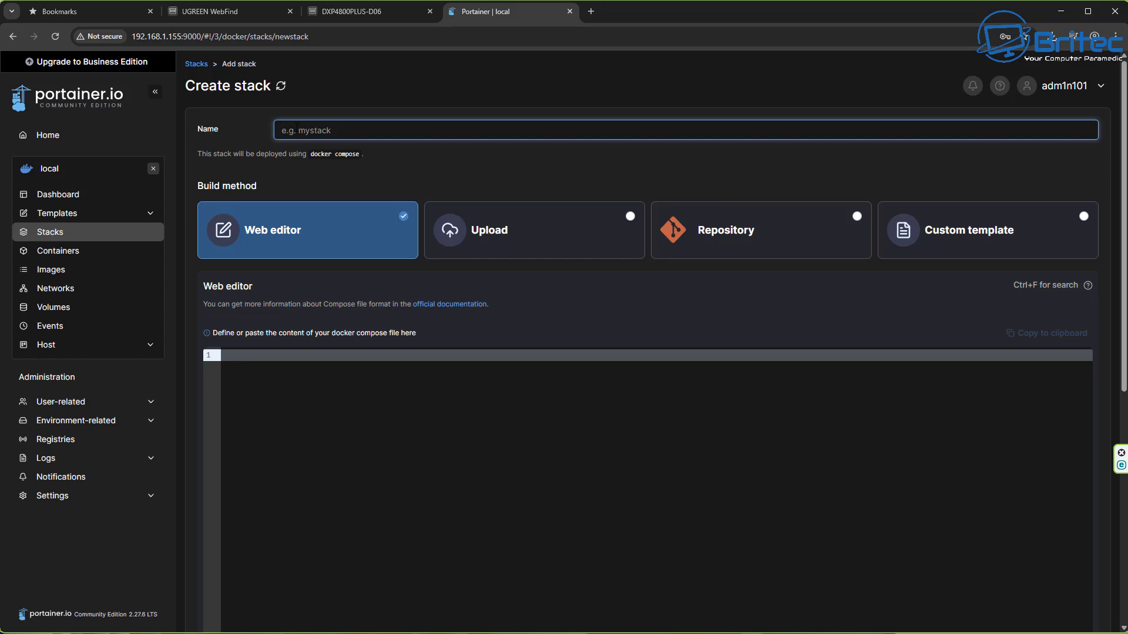
{"action": "type", "text": "immich"}
Paste the copied Docker Compose file into the web editor of the immich stack.
{"action": "left_click", "coordinate": [317, 428]}
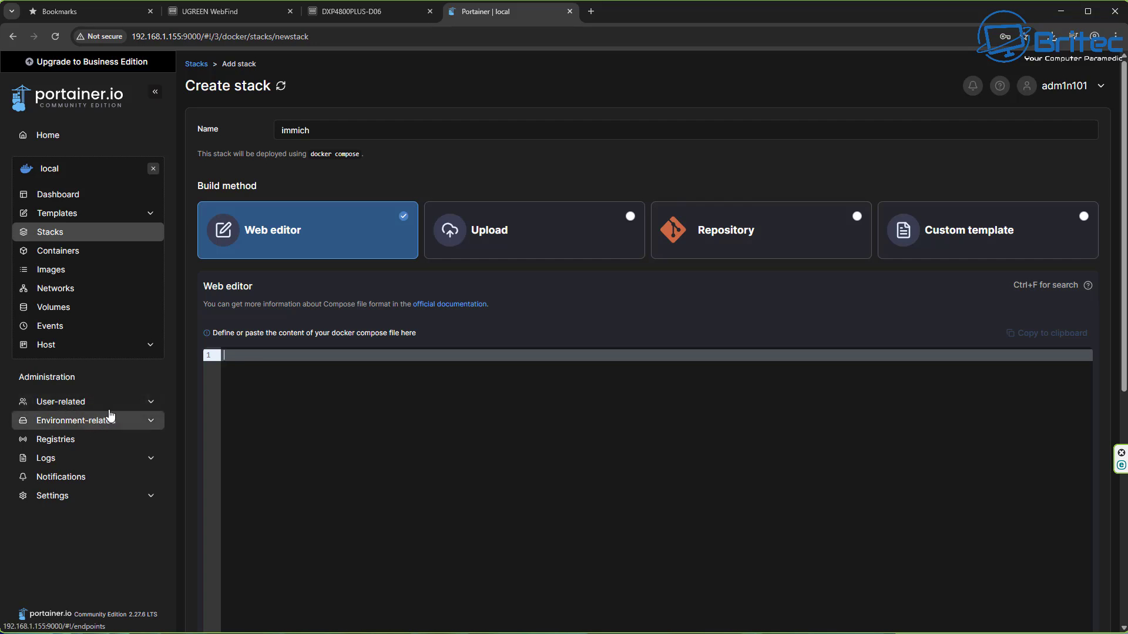
{"action": "right_click", "coordinate": [232, 357]}
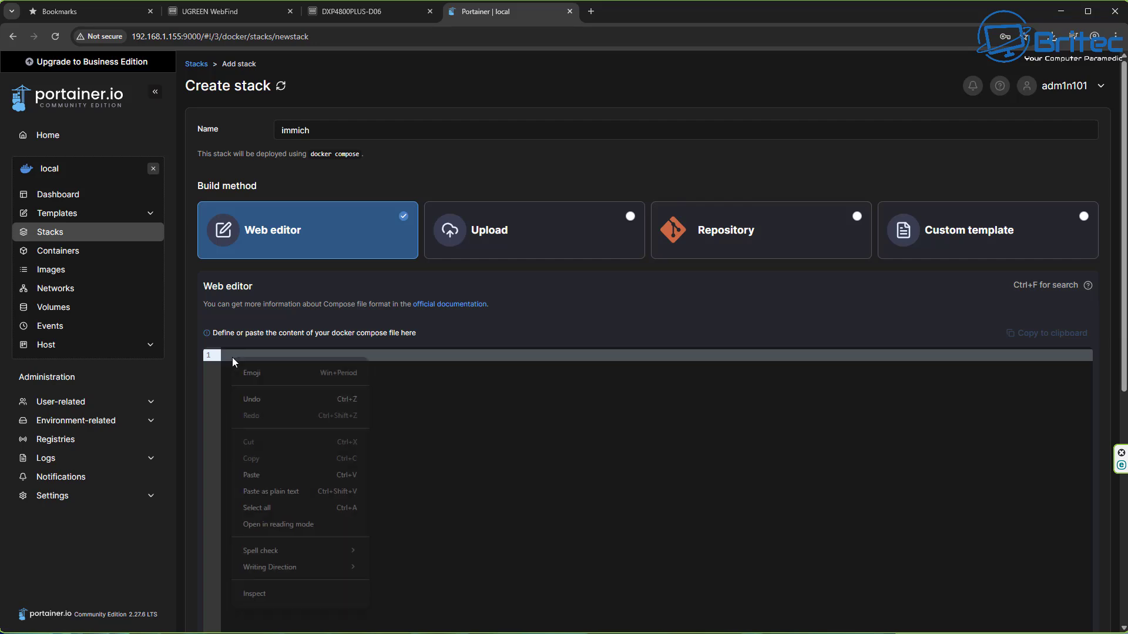
{"action": "left_click", "coordinate": [255, 473]}
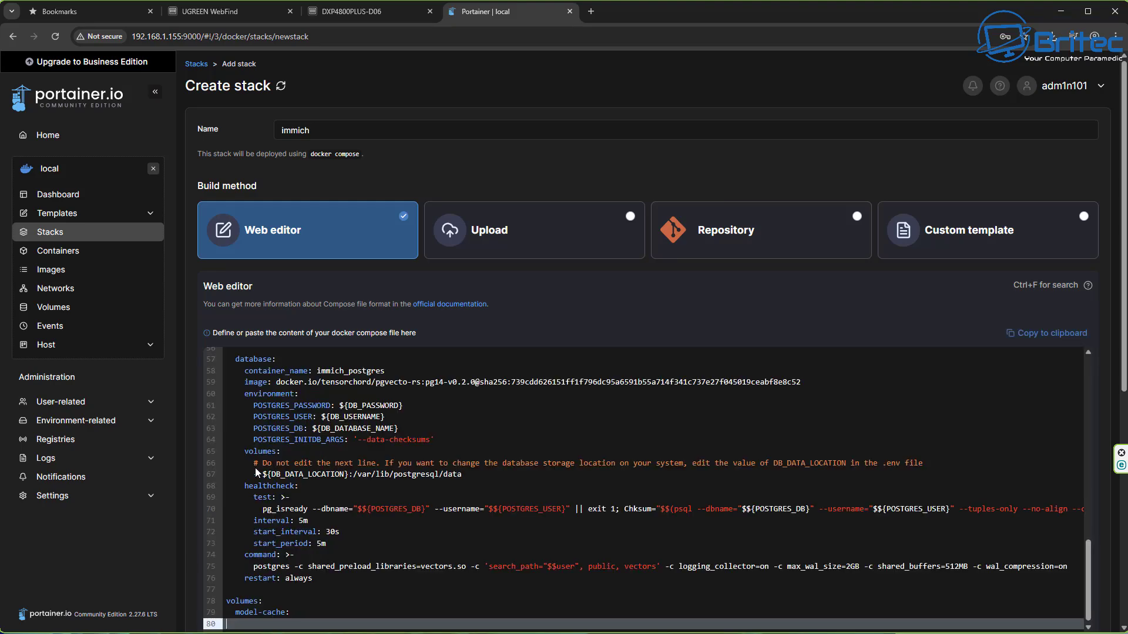
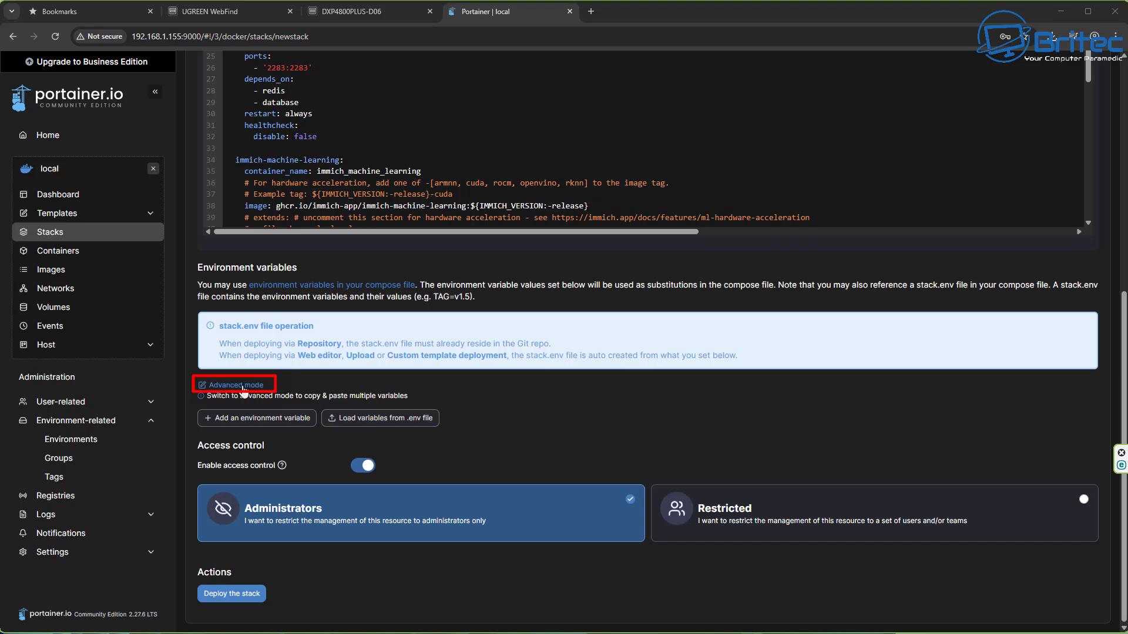
Paste the Immich variables, including the database password, into the environment variables in advanced mode and return to simple mode.
{"action": "left_click", "coordinate": [239, 390]}
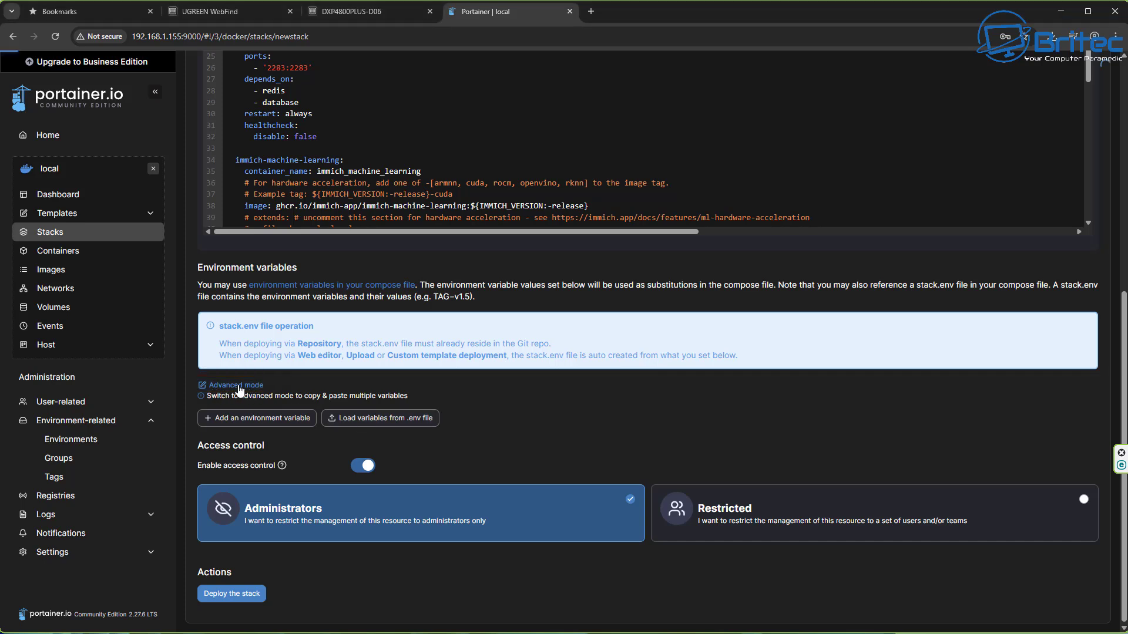
{"action": "left_click", "coordinate": [239, 390]}
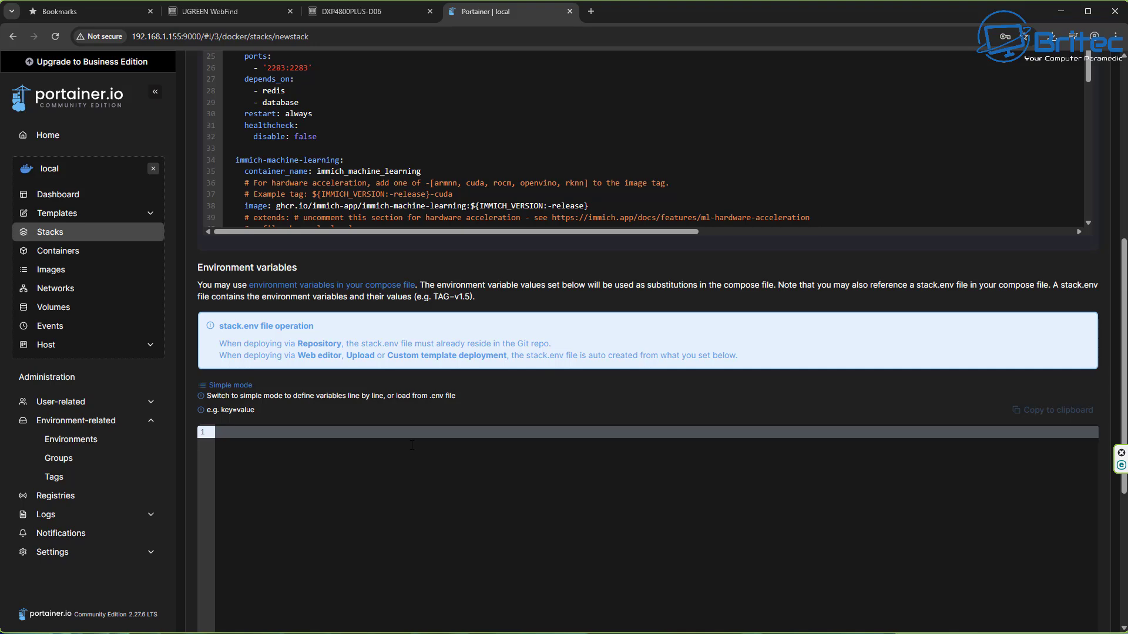
{"action": "scroll", "coordinate": [412, 445], "scroll_direction": "down", "scroll_amount": 5}
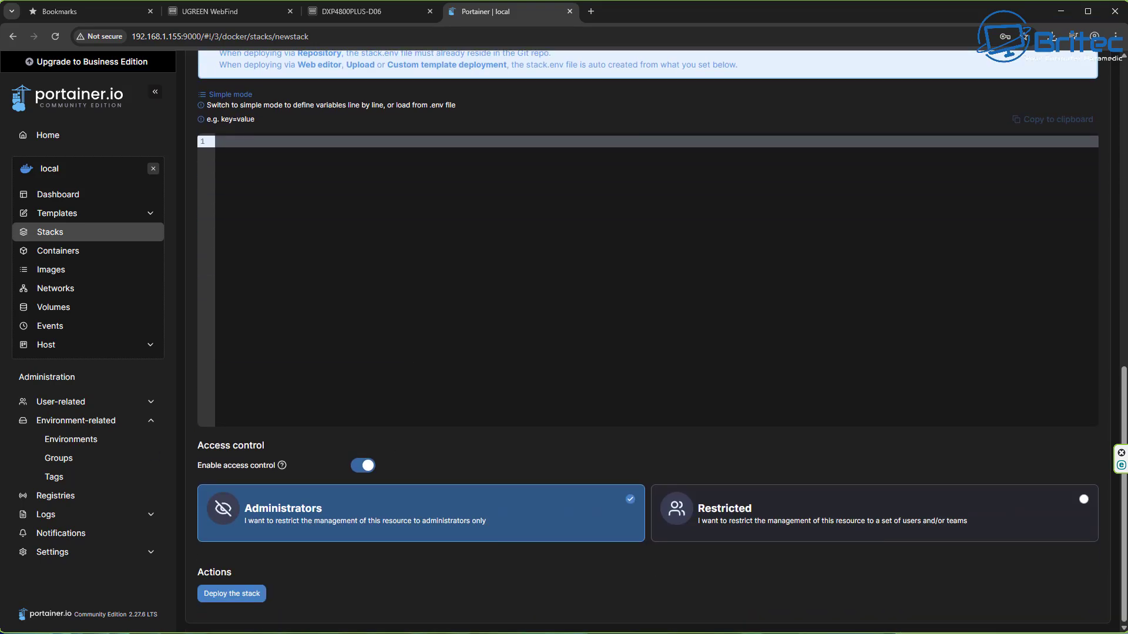
{"action": "scroll", "coordinate": [229, 437], "scroll_direction": "up", "scroll_amount": 5}
{"action": "right_click", "coordinate": [229, 438]}
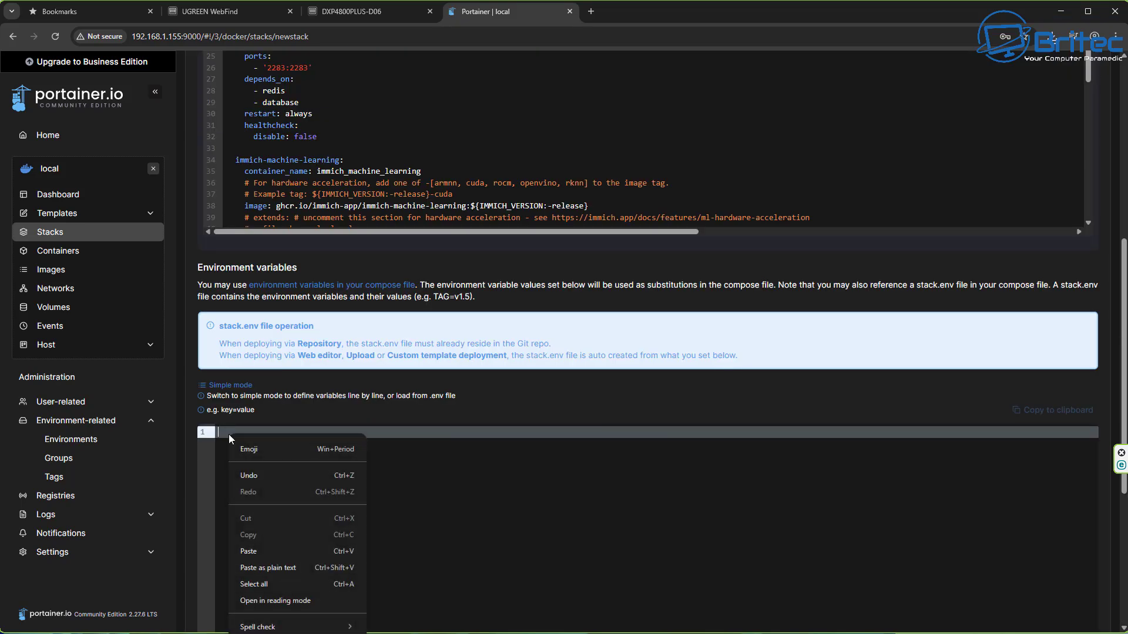
{"action": "left_click", "coordinate": [262, 550]}
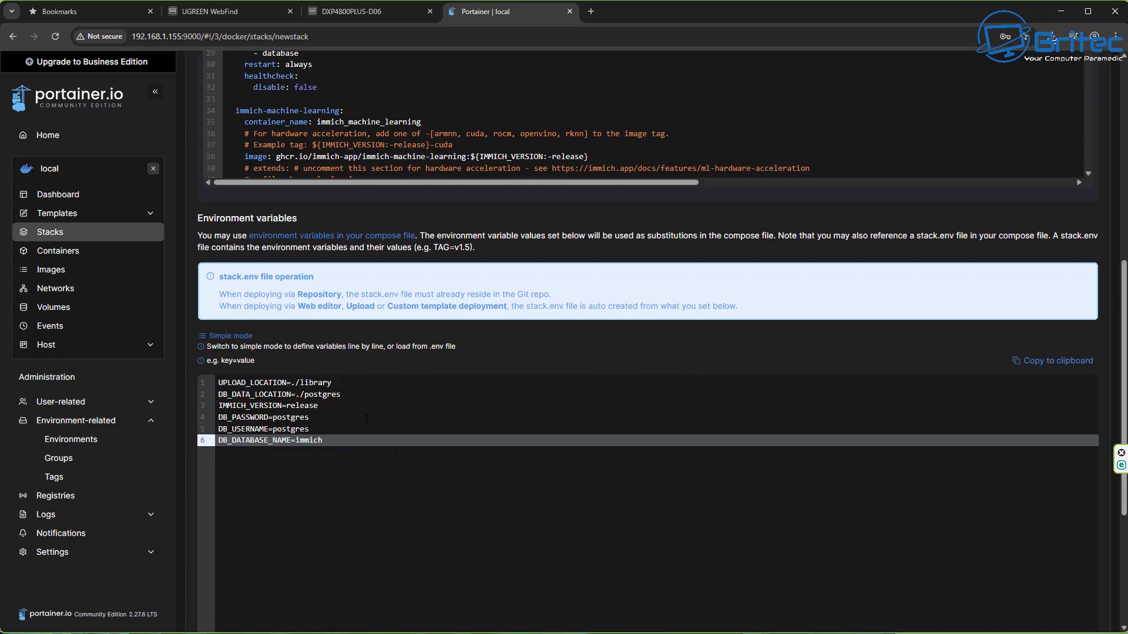
{"action": "left_click", "coordinate": [231, 336]}
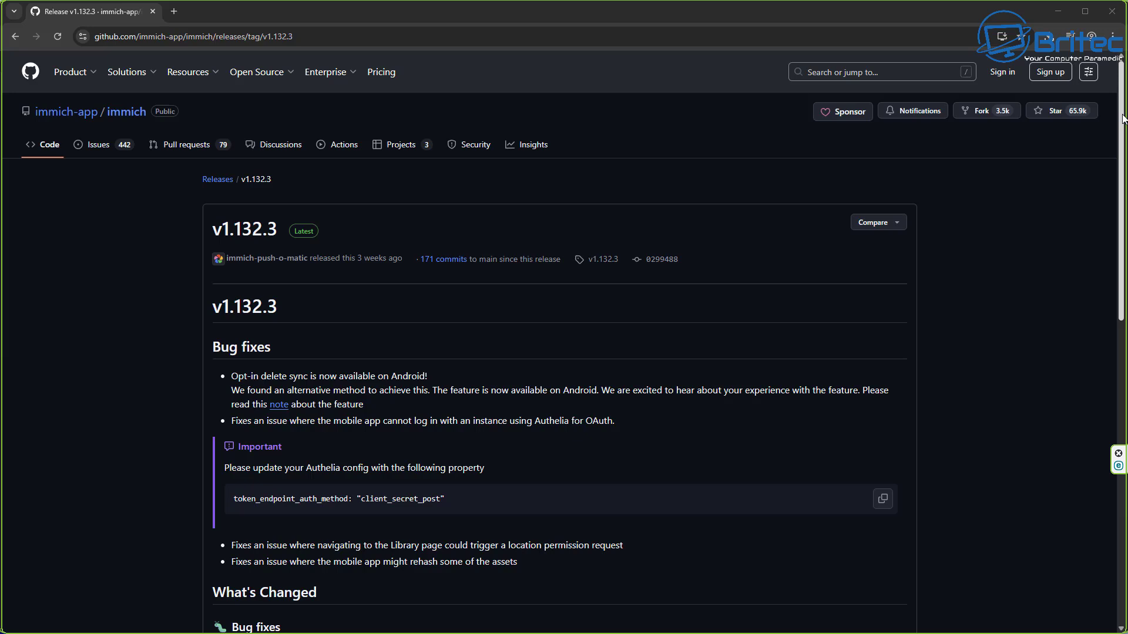
Review the Immich v1.132.3 release page on GitHub and the Portainer installation guide in the Immich documentation.
{"action": "scroll", "coordinate": [1122, 118], "scroll_direction": "down", "scroll_amount": 12}
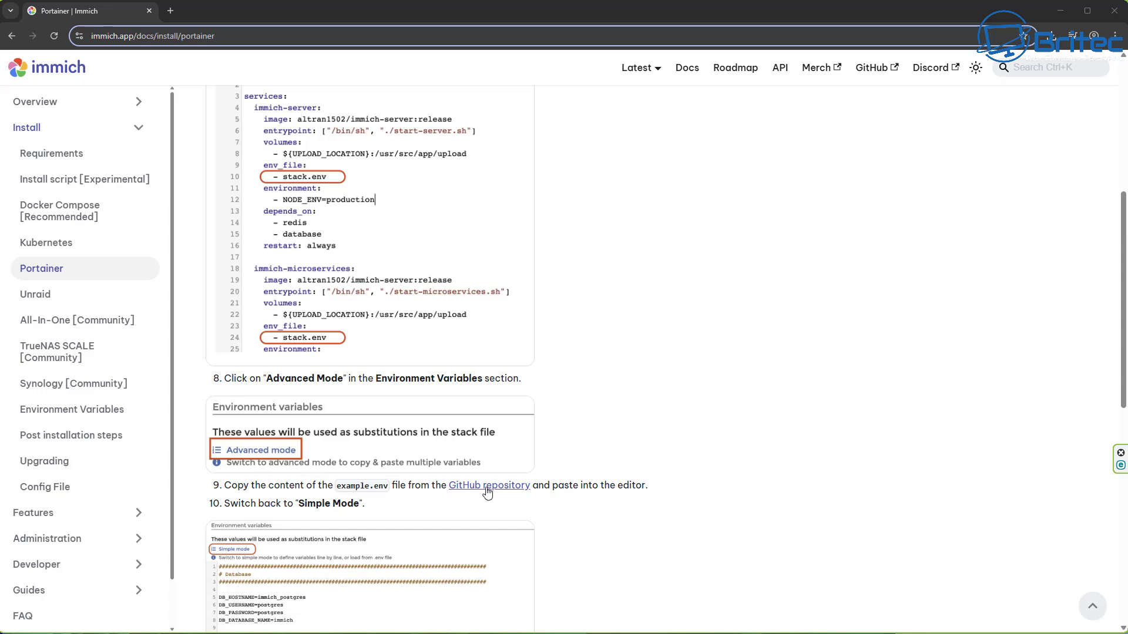
{"action": "scroll", "coordinate": [675, 458], "scroll_direction": "up", "scroll_amount": 5}
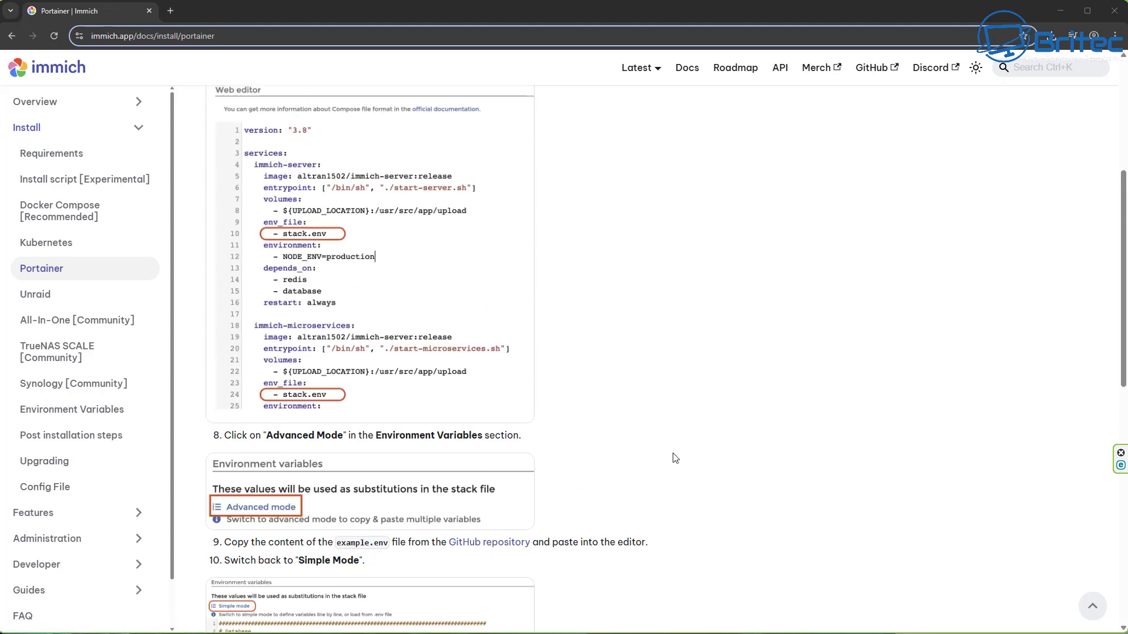
{"action": "scroll", "coordinate": [675, 458], "scroll_direction": "up", "scroll_amount": 1}
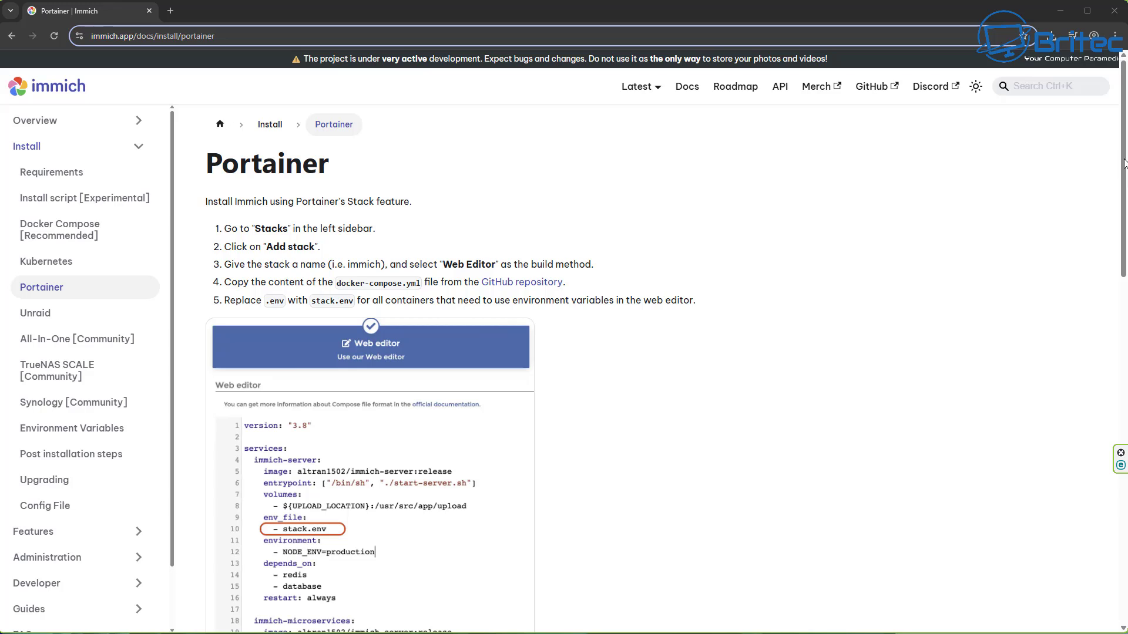
{"action": "left_click_drag", "start_coordinate": [1124, 163], "coordinate": [1124, 396]}
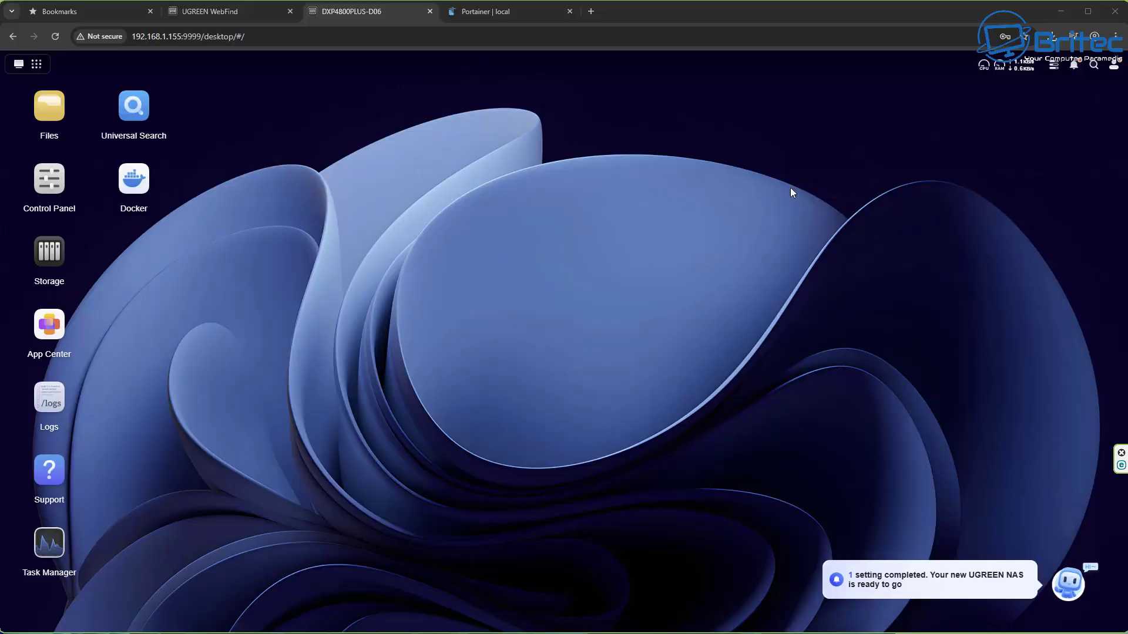
Switch to the UGREEN NAS desktop and examine the subfolders of the immich folder within the shared docker folder.
{"action": "left_click", "coordinate": [52, 109]}
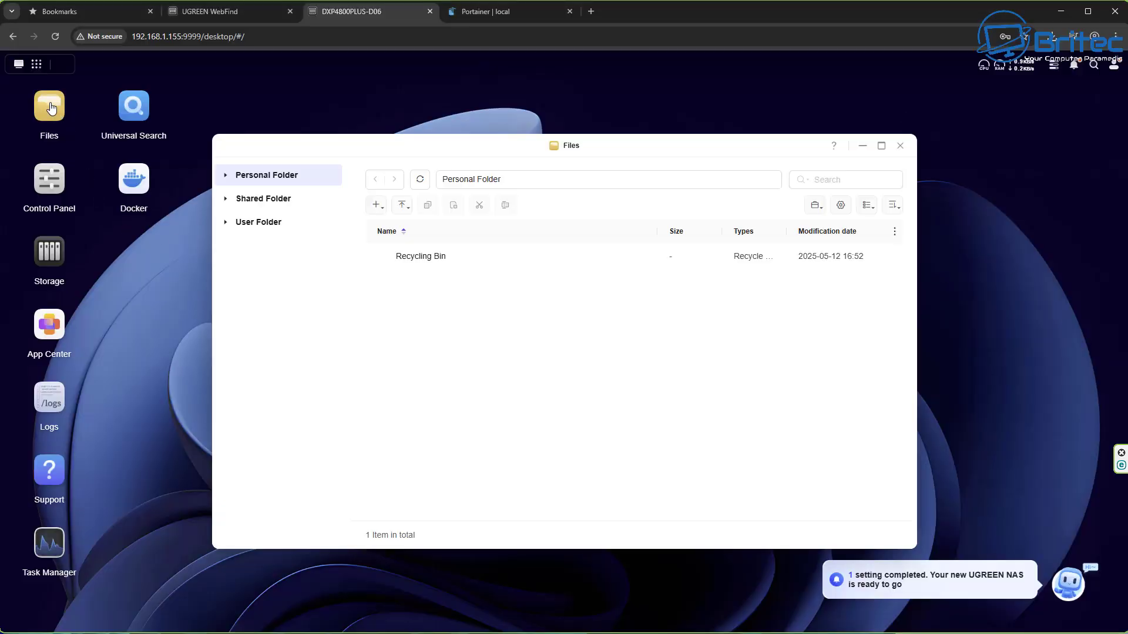
{"action": "left_click", "coordinate": [278, 200]}
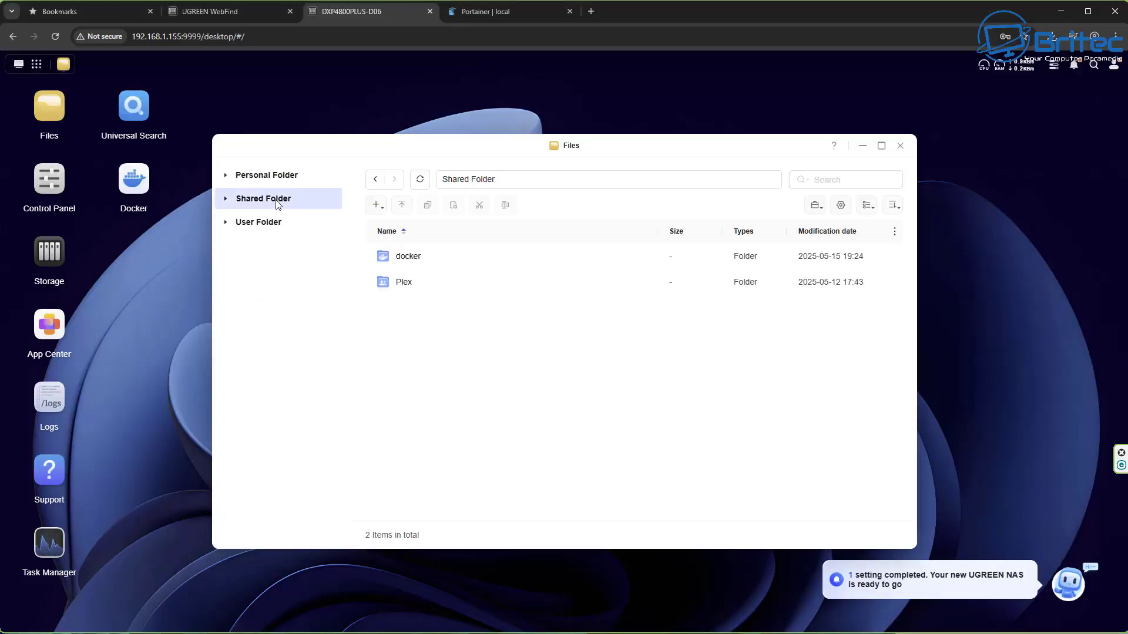
{"action": "double_click", "coordinate": [420, 263]}
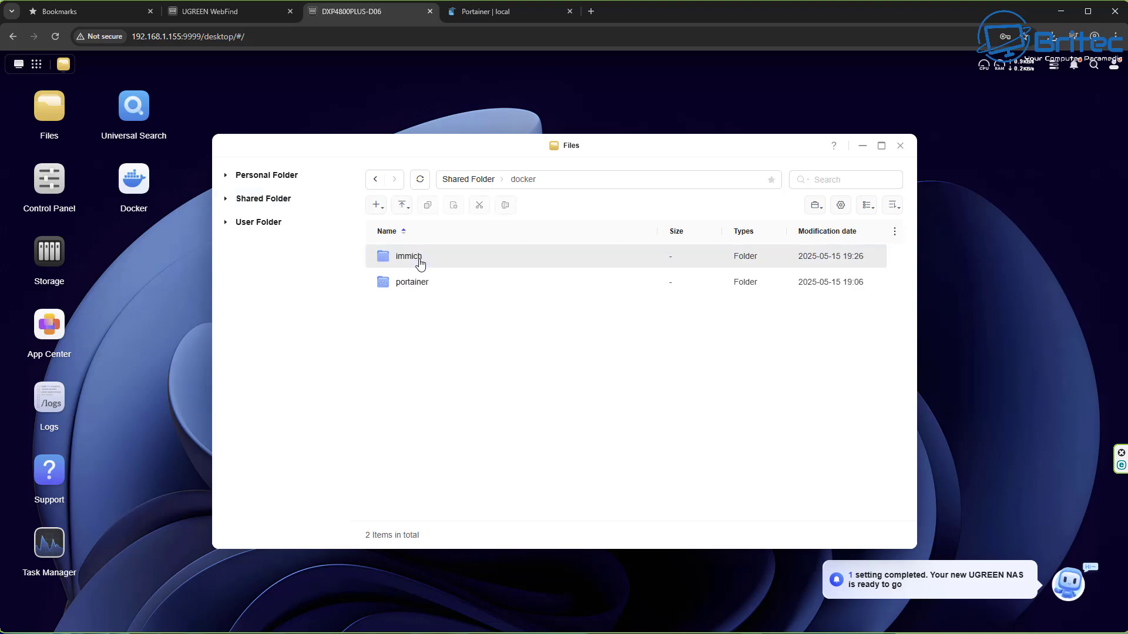
{"action": "left_click", "coordinate": [435, 263]}
{"action": "double_click", "coordinate": [435, 263]}
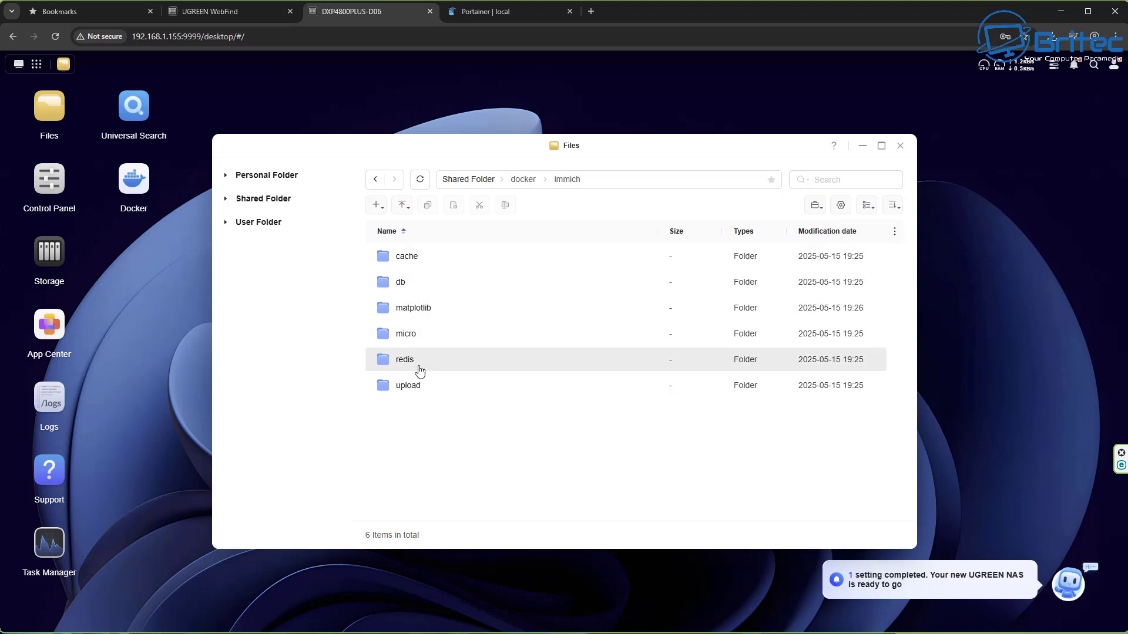
{"action": "left_click", "coordinate": [899, 146]}
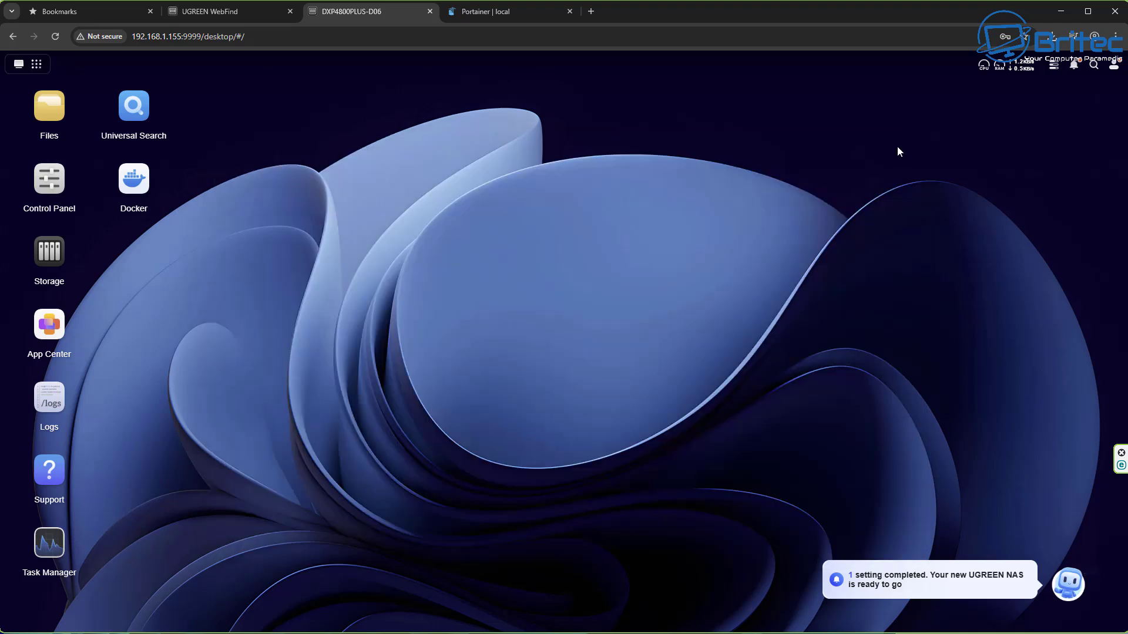
Copy the location path of the upload folder in docker/immich from its properties on the NAS for the UPLOAD_LOCATION variable.
{"action": "left_click", "coordinate": [499, 11]}
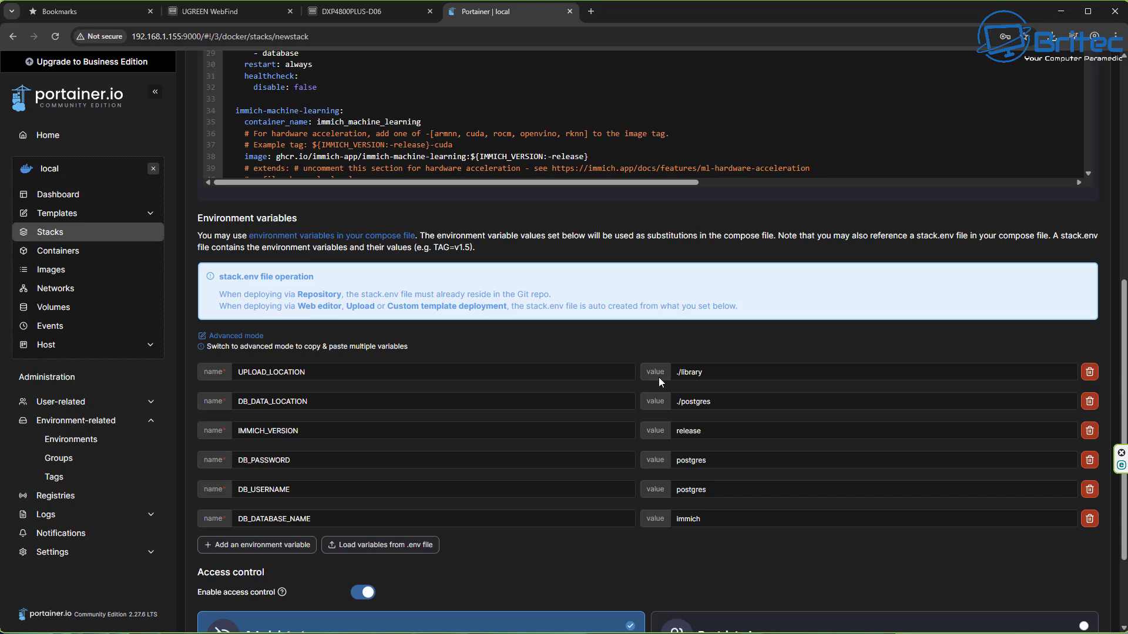
{"action": "left_click", "coordinate": [695, 372]}
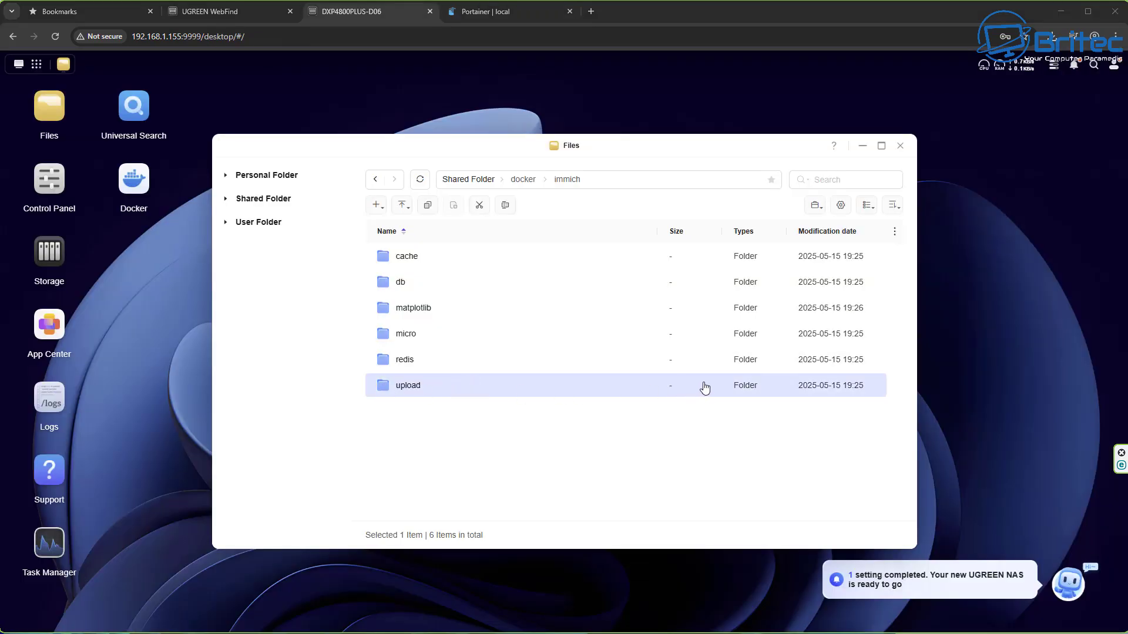
{"action": "right_click", "coordinate": [405, 389]}
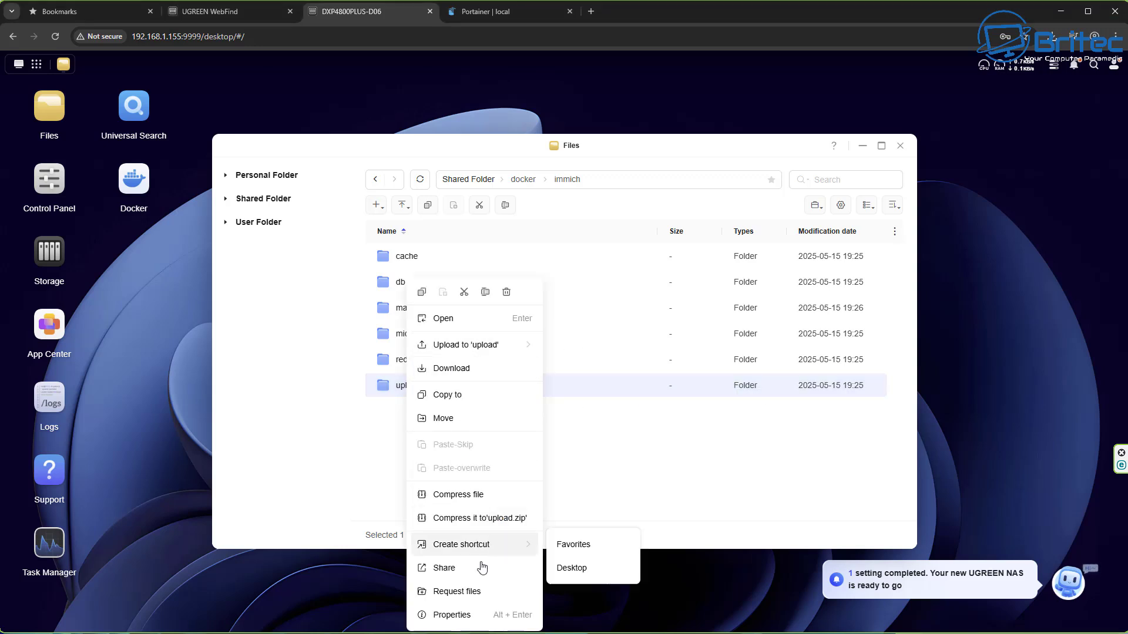
{"action": "left_click", "coordinate": [460, 613]}
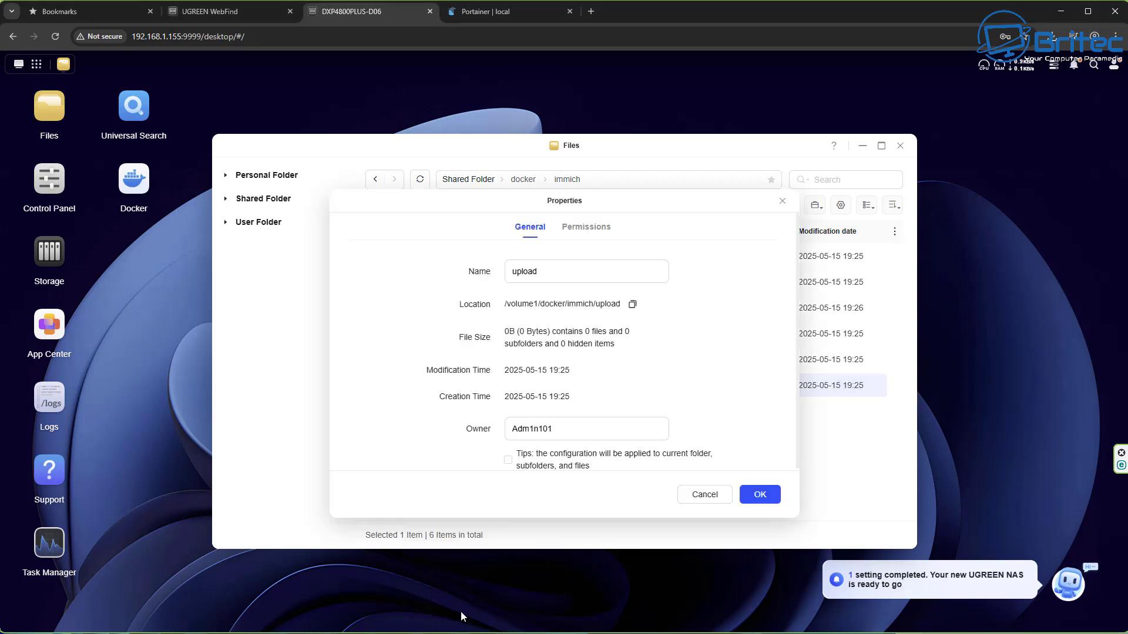
{"action": "left_click", "coordinate": [631, 304]}
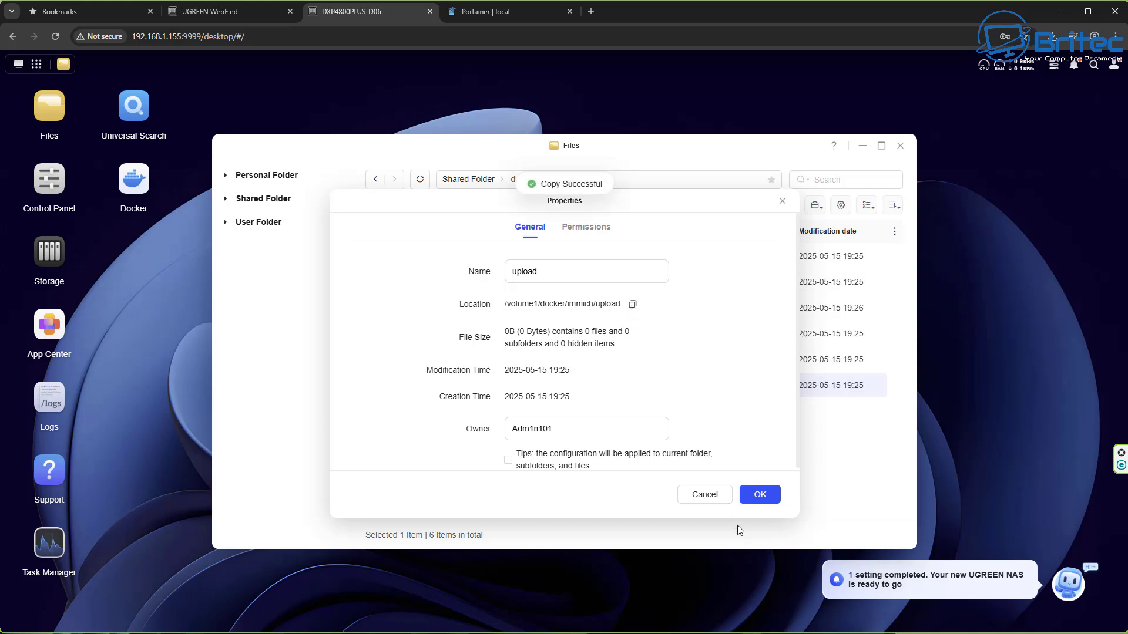
{"action": "left_click", "coordinate": [761, 497]}
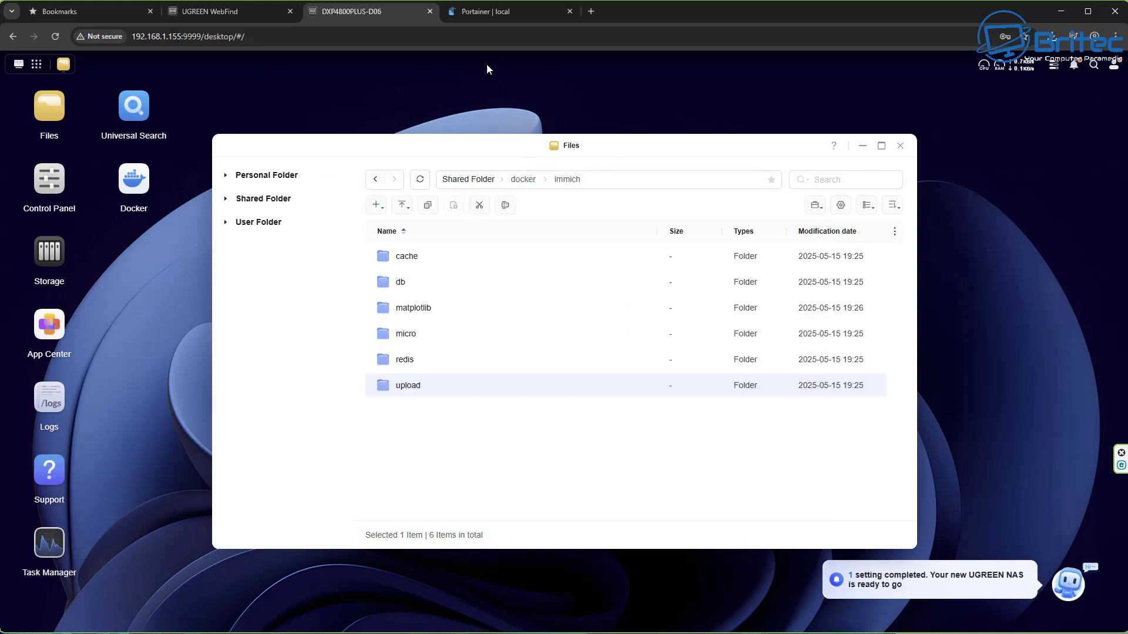
Switch to Portainer and set the UPLOAD_LOCATION variable to /volume1/docker/immich/upload.
{"action": "left_click", "coordinate": [494, 10]}
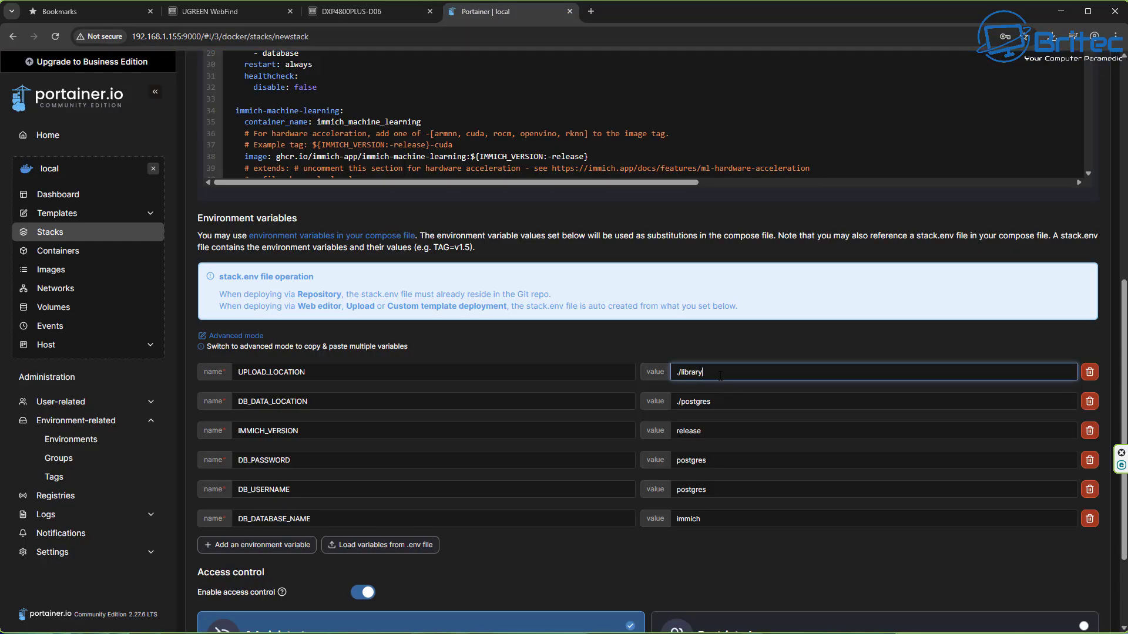
{"action": "left_click_drag", "start_coordinate": [720, 376], "coordinate": [659, 377]}
{"action": "right_click", "coordinate": [688, 376]}
{"action": "left_click", "coordinate": [736, 448]}
Switch to the NAS file manager and copy the db folder's location path from its properties for the DB_DATA_LOCATION variable.
{"action": "left_click", "coordinate": [772, 400]}
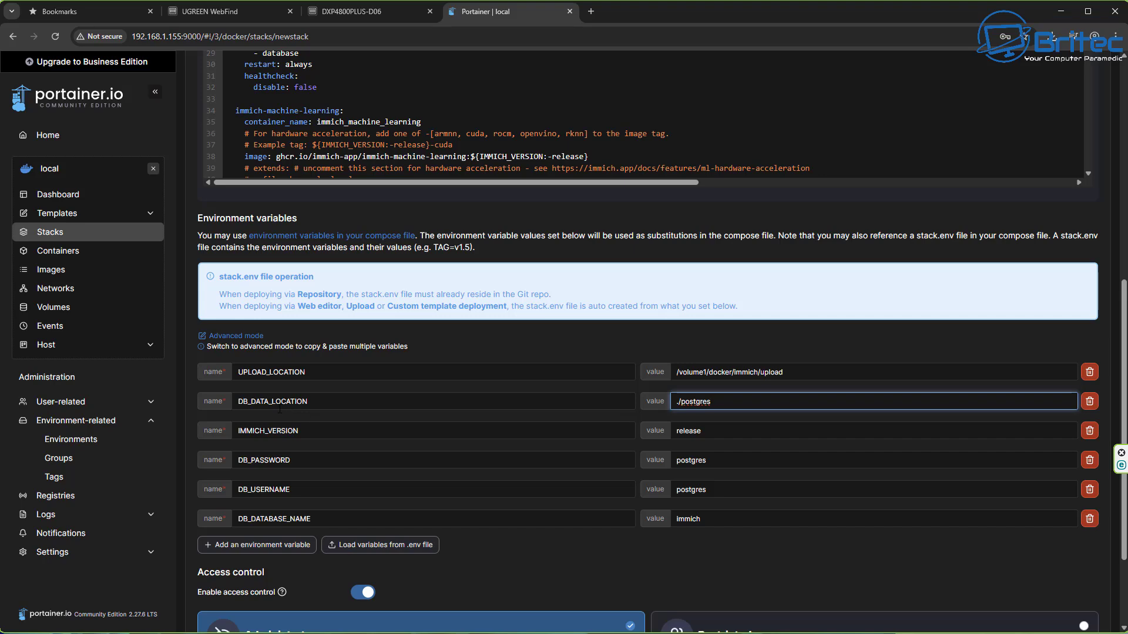
{"action": "left_click", "coordinate": [365, 12]}
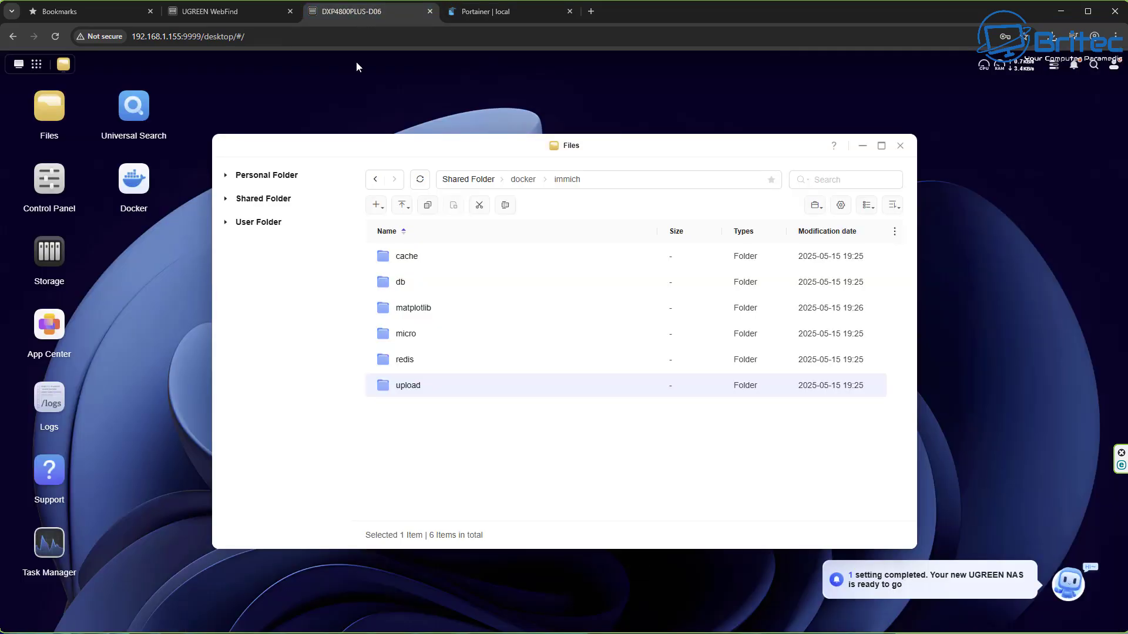
{"action": "left_click", "coordinate": [419, 285]}
{"action": "right_click", "coordinate": [421, 284]}
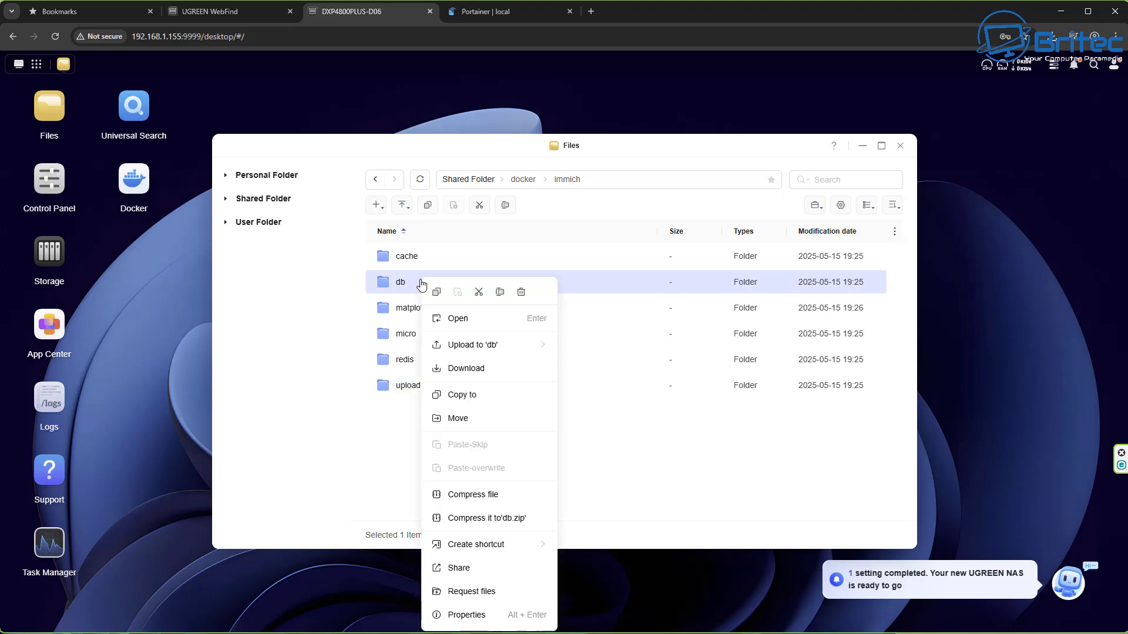
{"action": "left_click", "coordinate": [478, 614]}
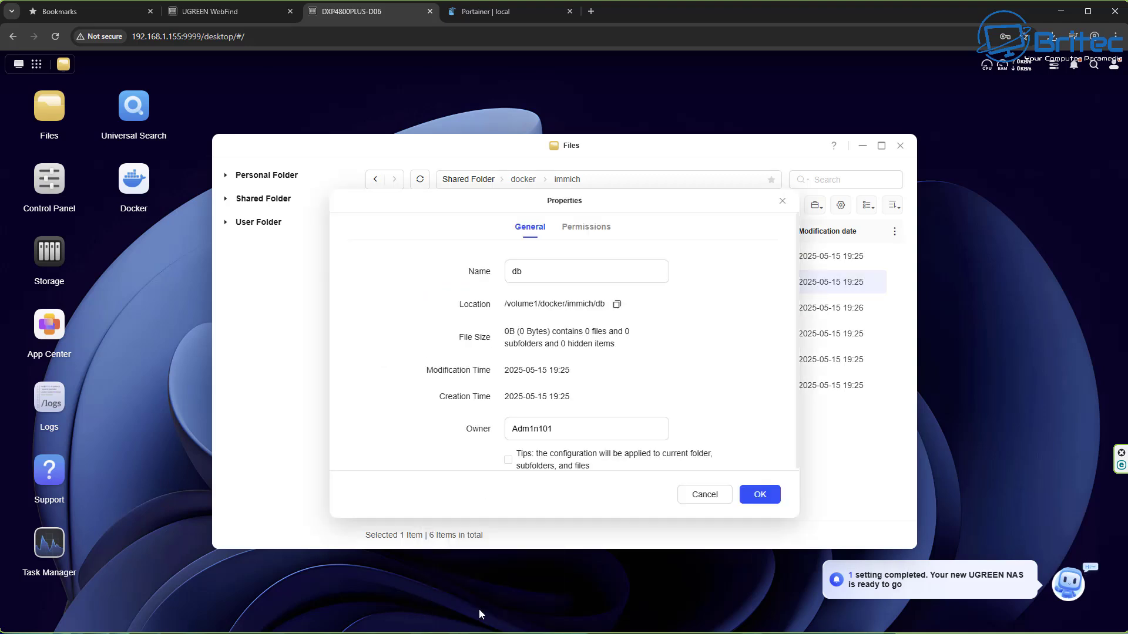
{"action": "left_click", "coordinate": [617, 305]}
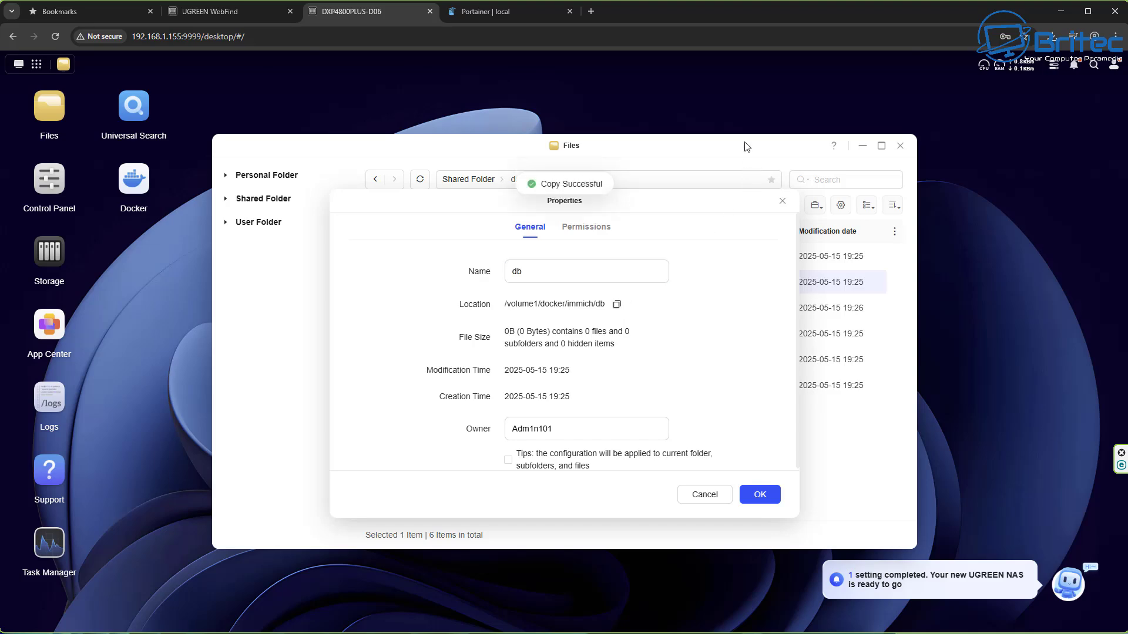
Return to Portainer and set the DB_DATA_LOCATION variable to /volume1/docker/immich/db.
{"action": "left_click", "coordinate": [509, 13]}
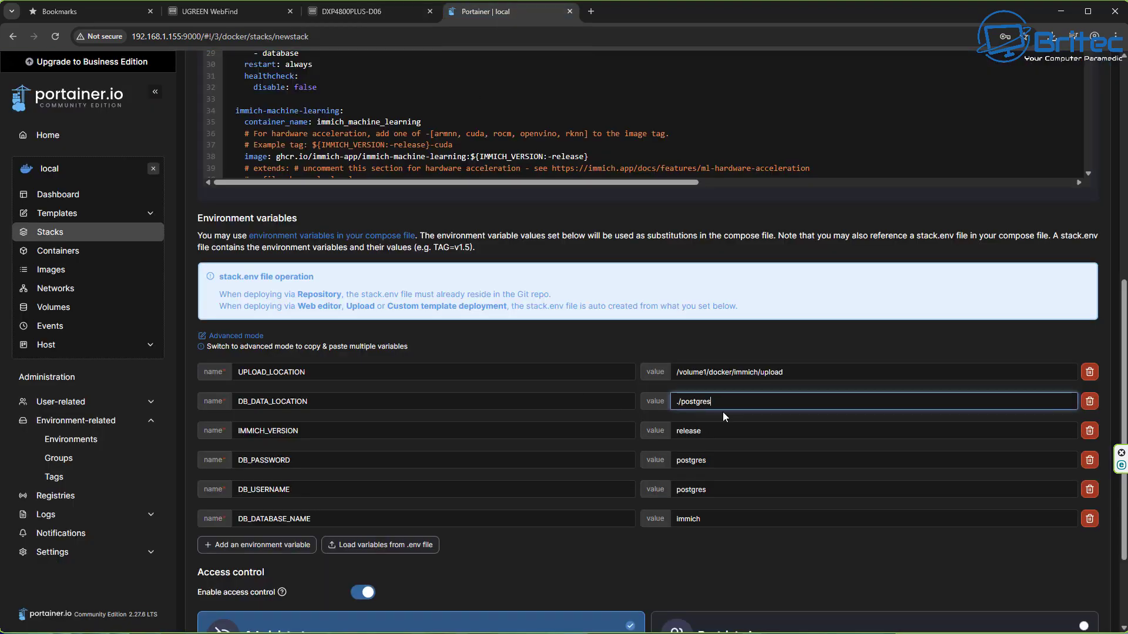
{"action": "left_click_drag", "start_coordinate": [724, 403], "coordinate": [690, 393]}
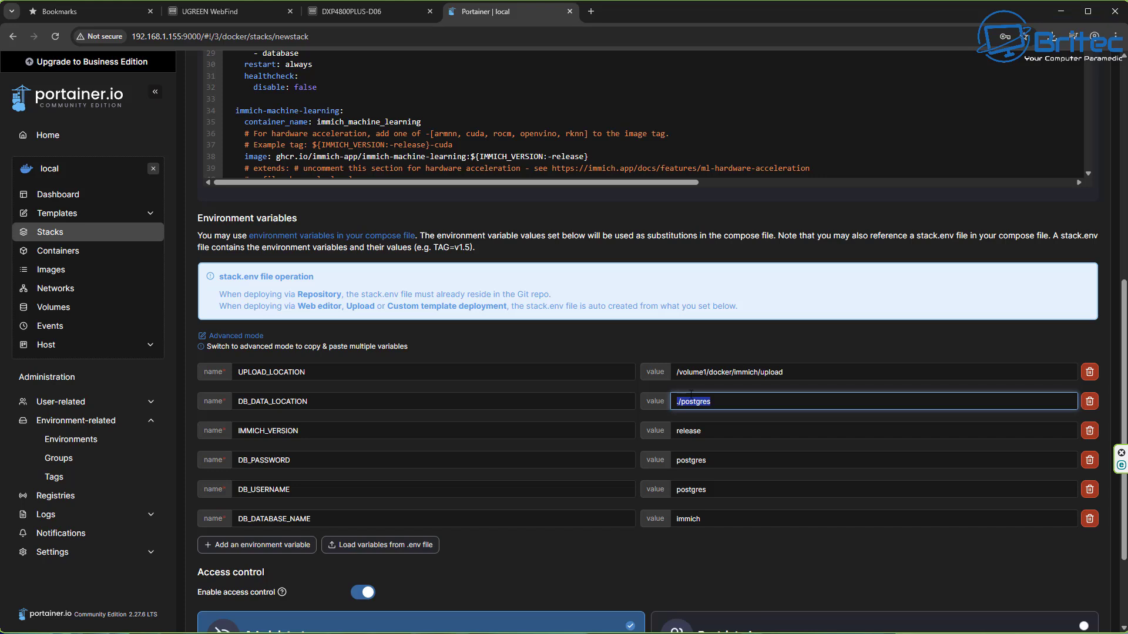
{"action": "right_click", "coordinate": [689, 404]}
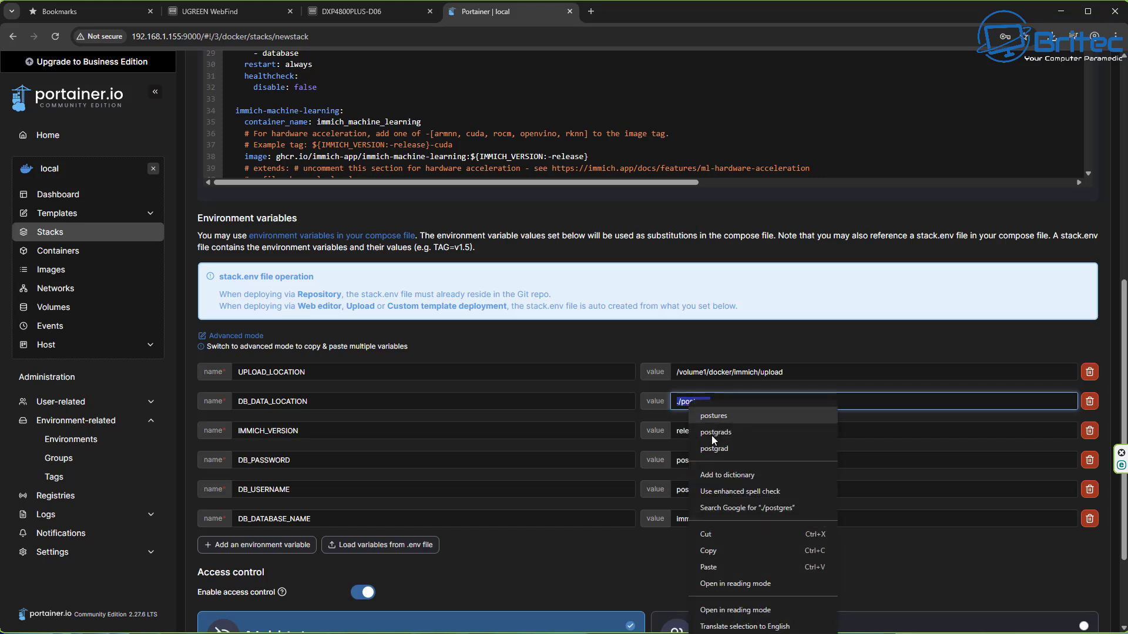
{"action": "left_click", "coordinate": [723, 567]}
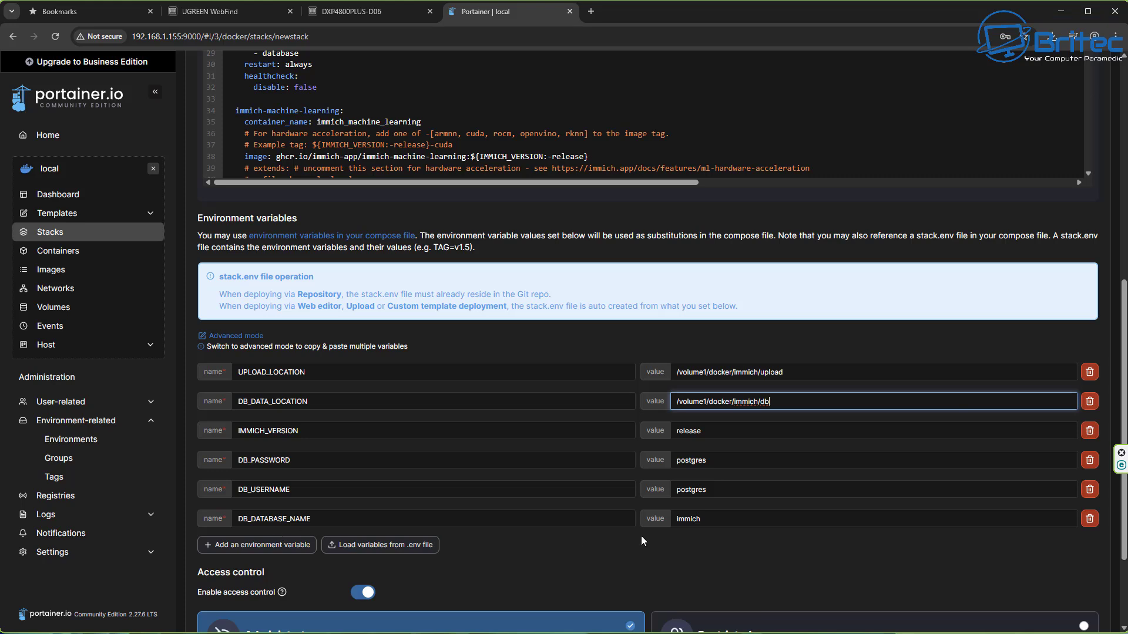
Switch to the NAS file manager to confirm and close the db folder's properties, and return to Portainer.
{"action": "left_click", "coordinate": [369, 14]}
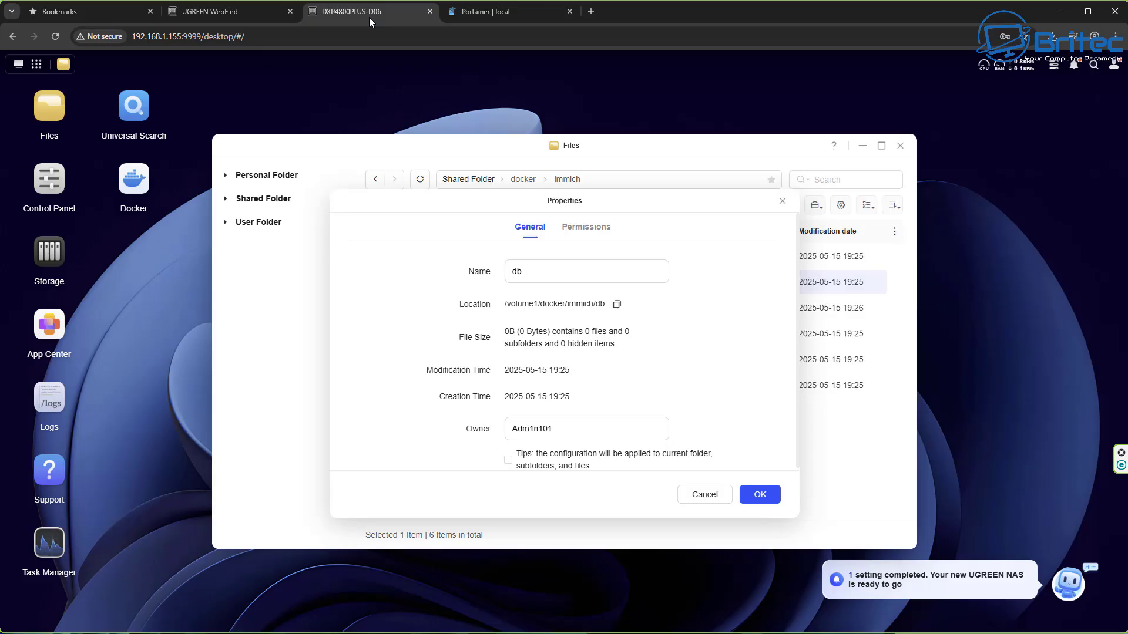
{"action": "left_click", "coordinate": [760, 496]}
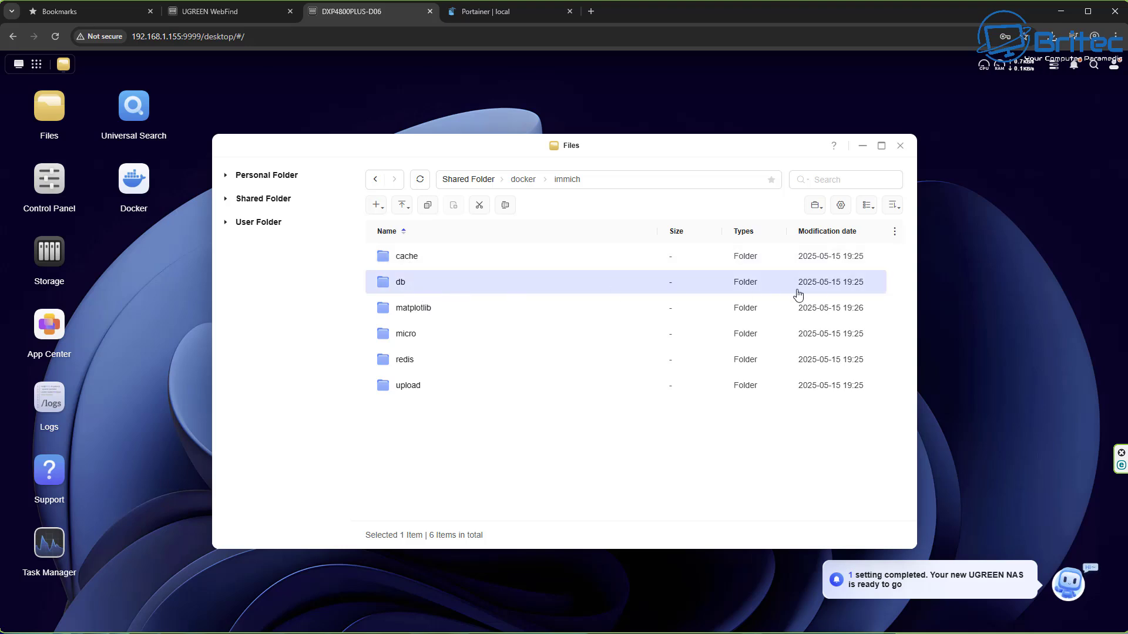
{"action": "key", "text": "ctrl+Tab"}
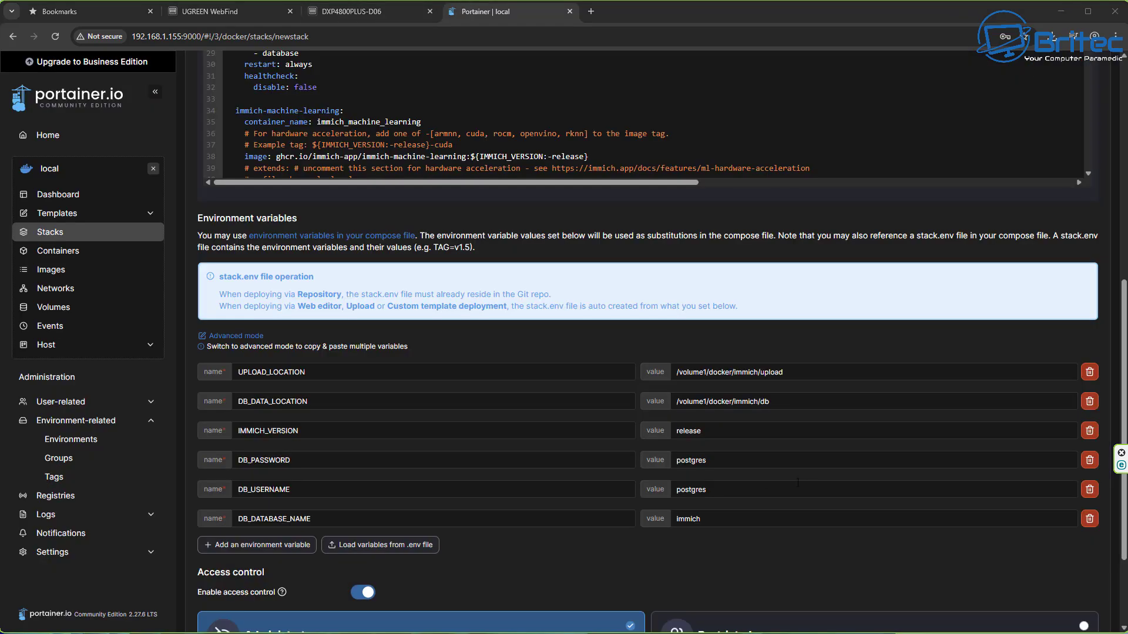
Enter a private database password in the DB_PASSWORD variable and deploy the immich stack.
{"action": "left_click", "coordinate": [727, 464]}
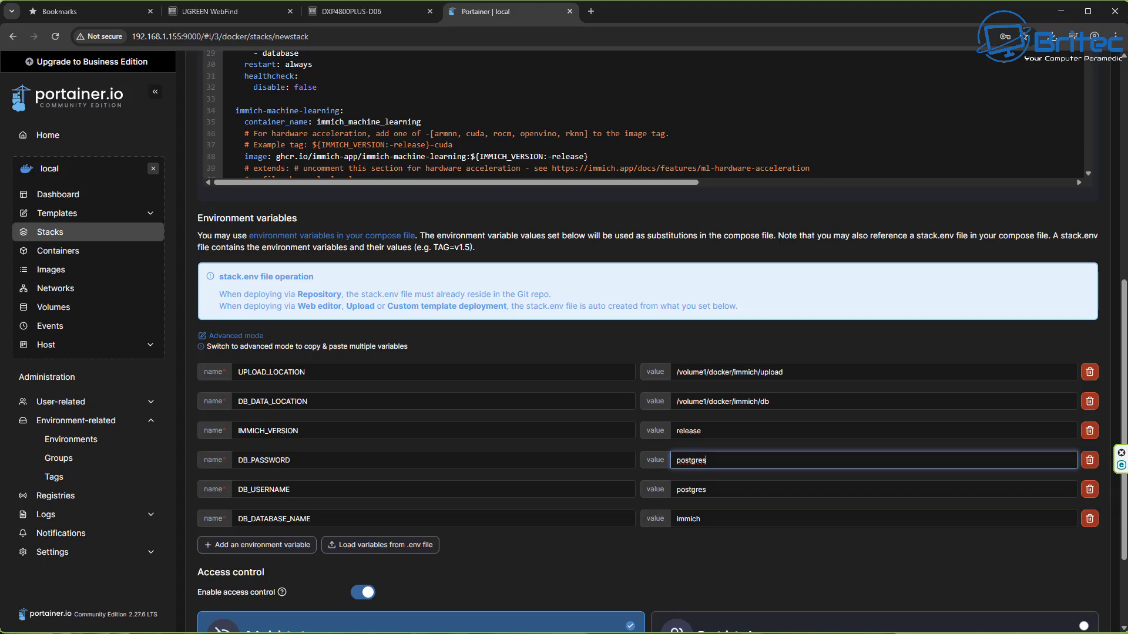
{"action": "scroll", "coordinate": [390, 531], "scroll_direction": "down", "scroll_amount": 2}
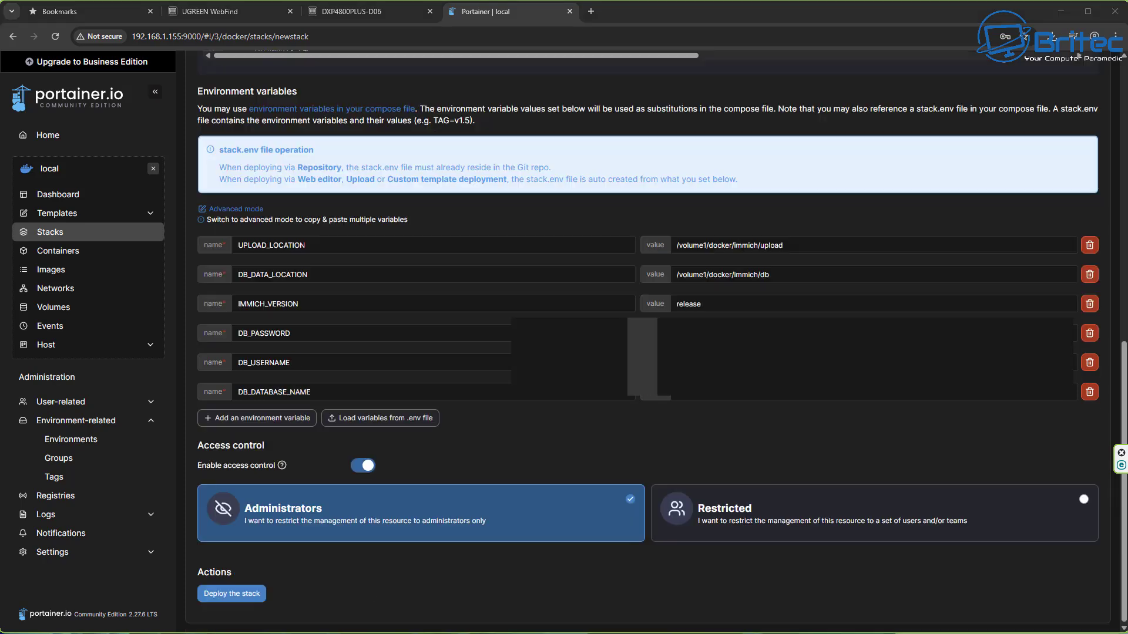
{"action": "left_click", "coordinate": [229, 594]}
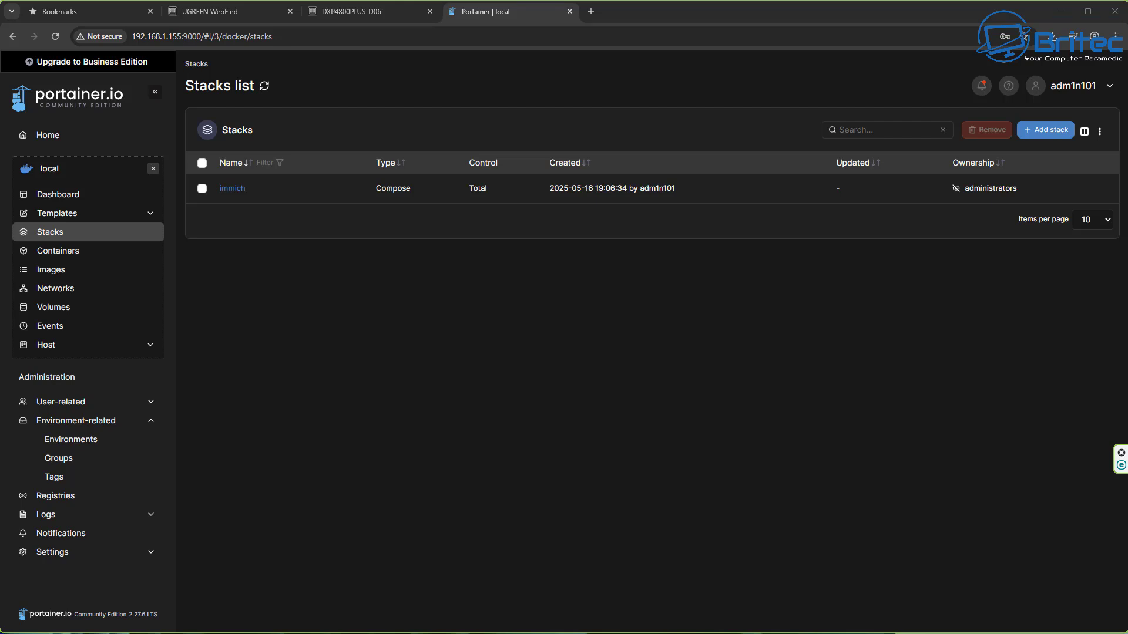
Open the details of the immich stack and check the state of its containers.
{"action": "left_click", "coordinate": [230, 190]}
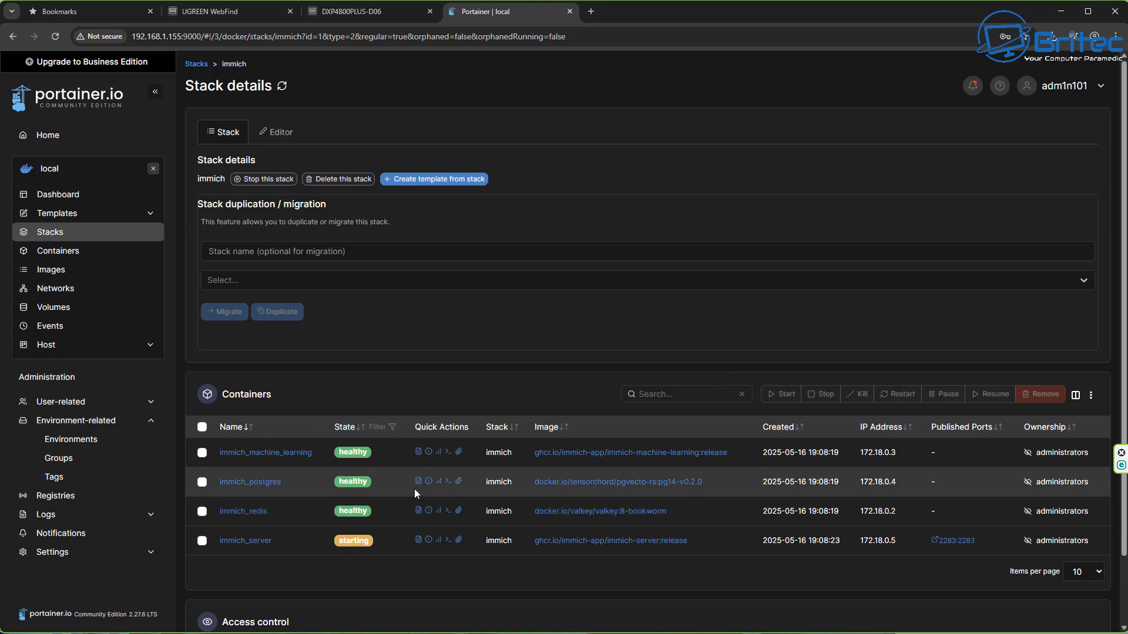
{"action": "scroll", "coordinate": [416, 489], "scroll_direction": "down", "scroll_amount": 2}
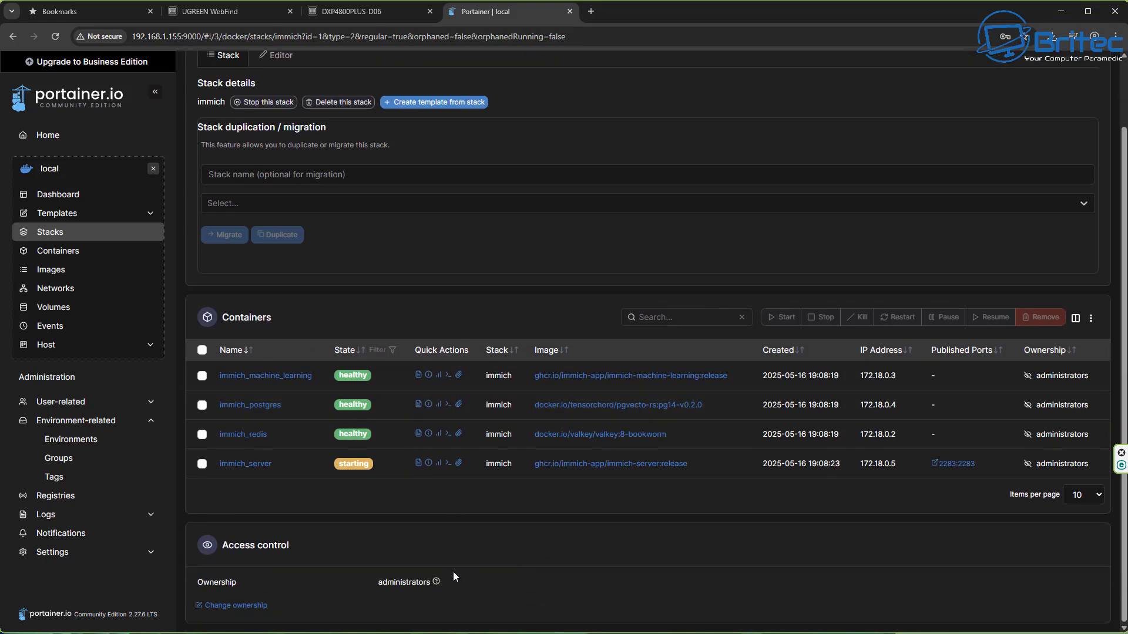
{"action": "scroll", "coordinate": [453, 569], "scroll_direction": "up", "scroll_amount": 2}
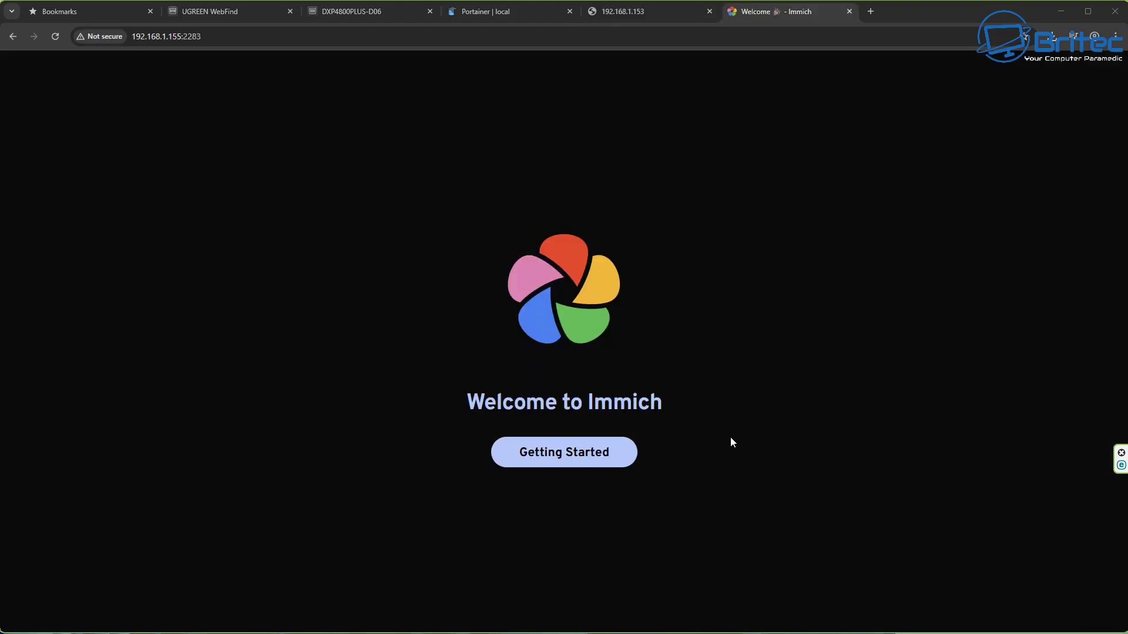
Switch to Immich at 192.168.1.155:2283, close the spare 192.168.1.153 page, and register the admin account with the admin's e-mail, password and name.
{"action": "left_click", "coordinate": [709, 11]}
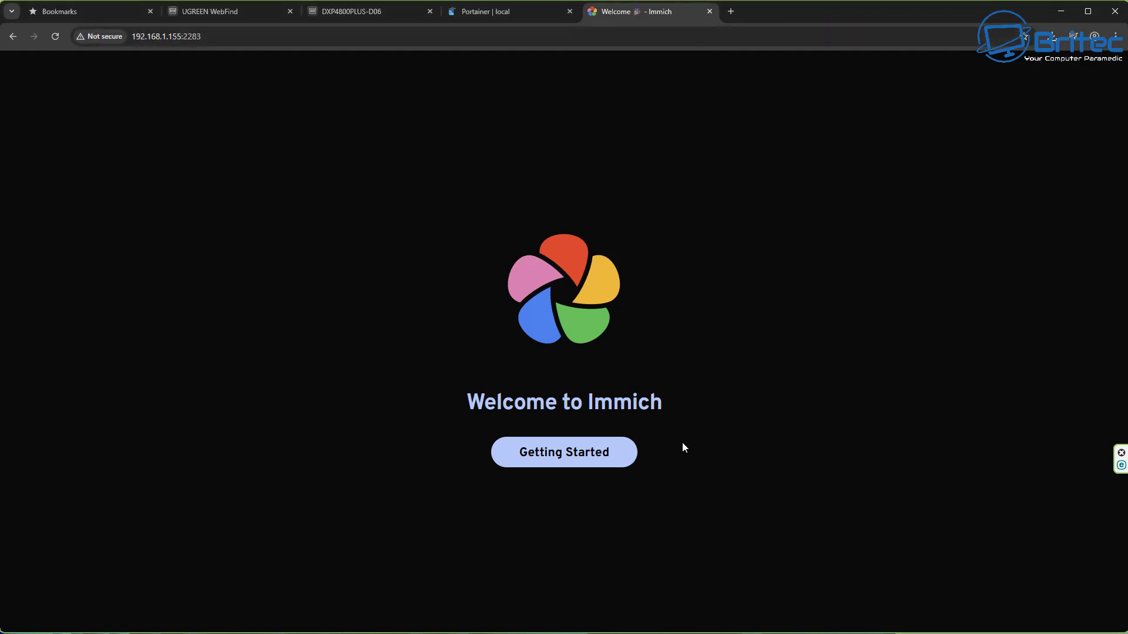
{"action": "left_click", "coordinate": [548, 463]}
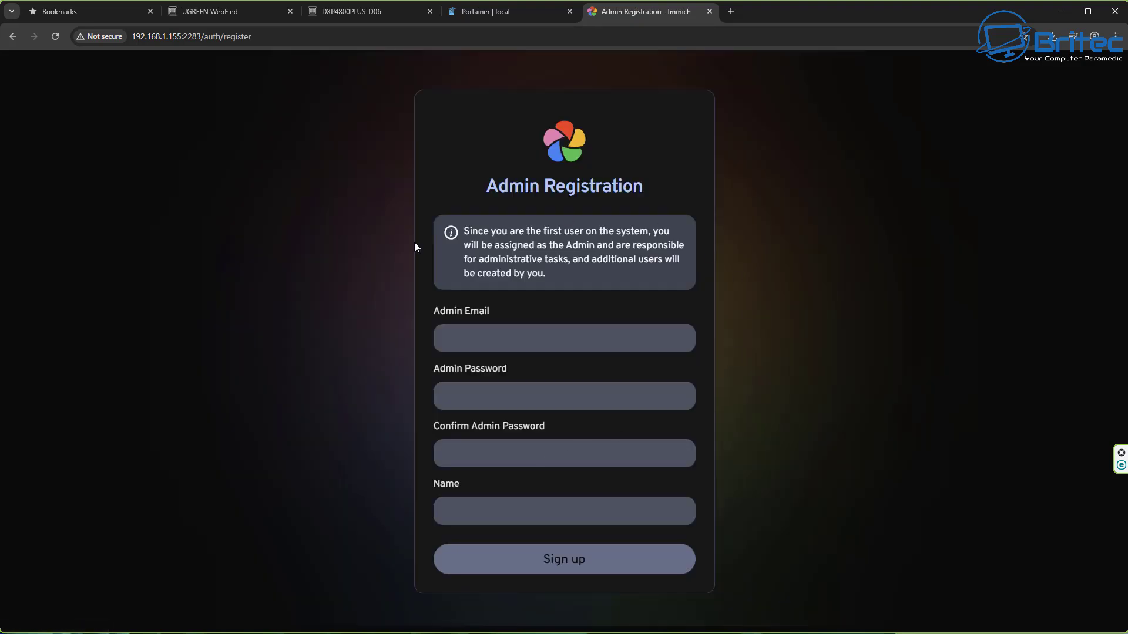
{"action": "left_click", "coordinate": [462, 328]}
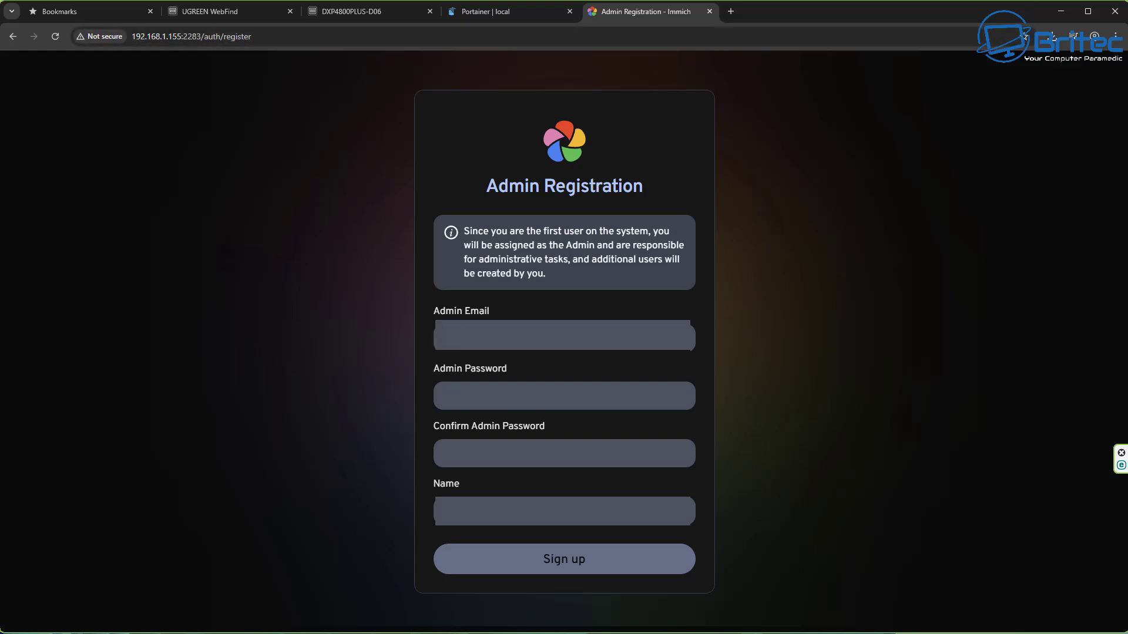
{"action": "key", "text": "Return"}
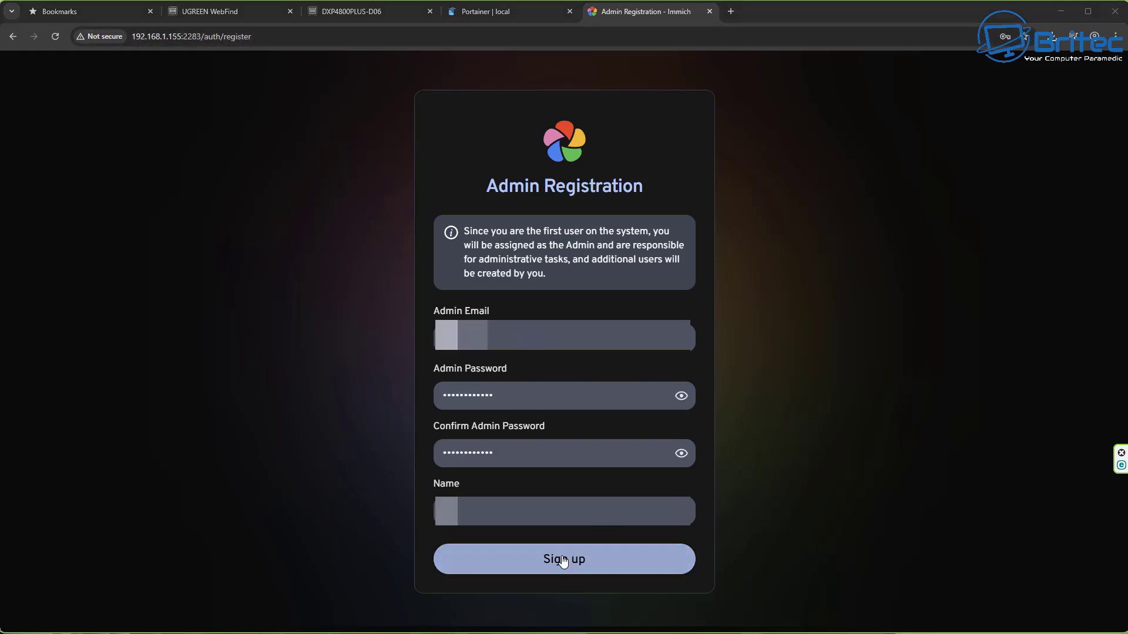
{"action": "left_click", "coordinate": [562, 559]}
Log in to the new admin account with its password and dismiss the browser's saved-password notice.
{"action": "left_click", "coordinate": [483, 404]}
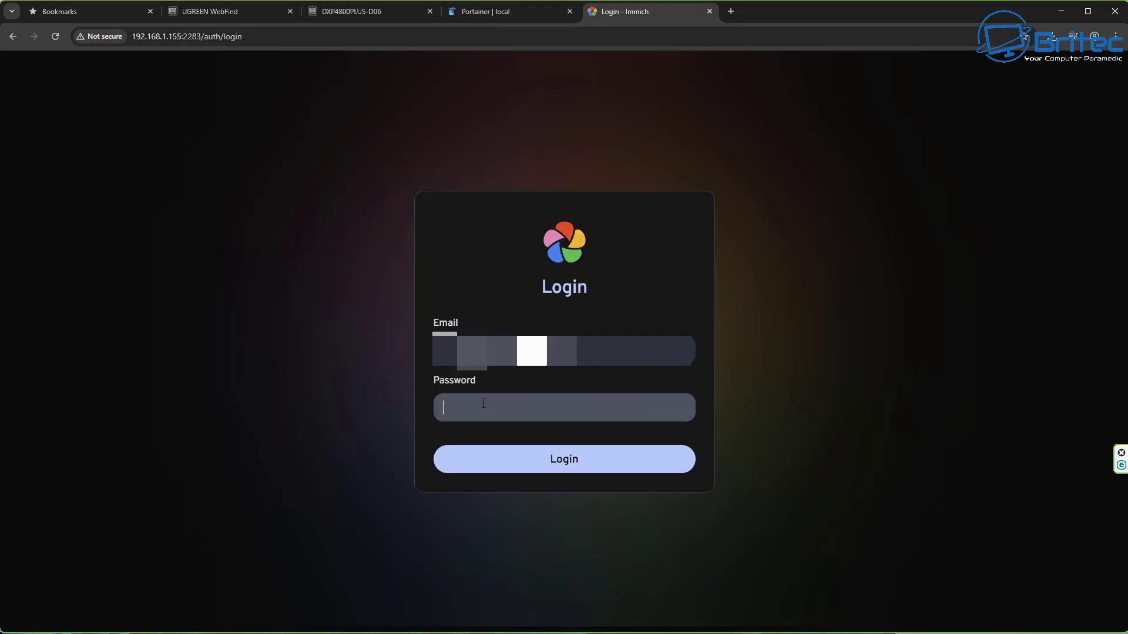
{"action": "type", "text": "••••••••••••"}
{"action": "left_click", "coordinate": [534, 457]}
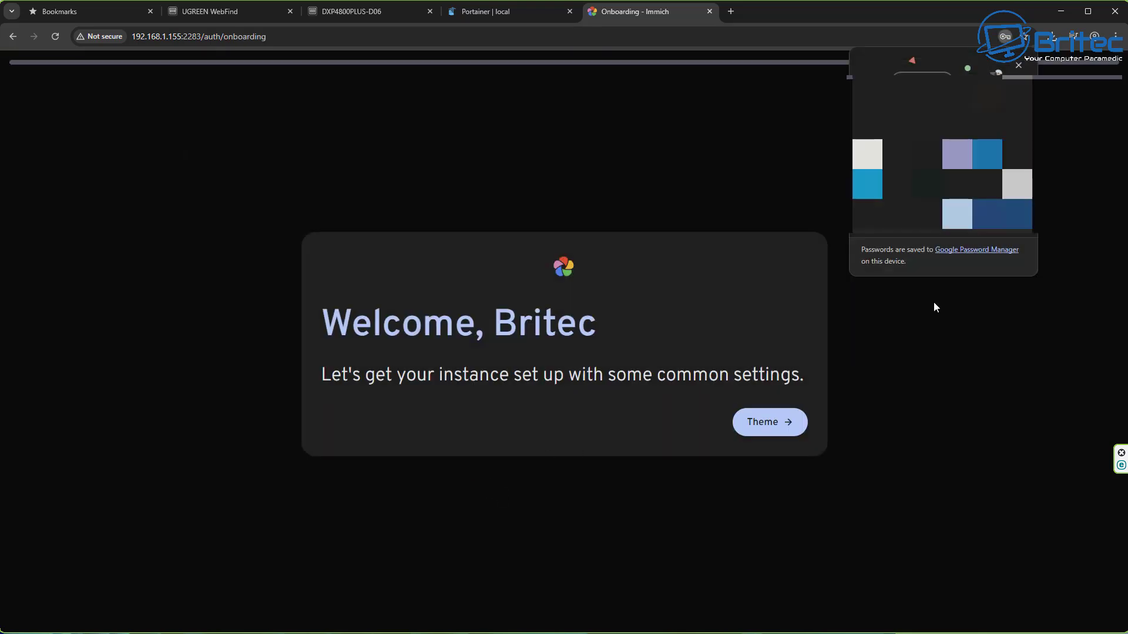
{"action": "left_click", "coordinate": [1018, 65]}
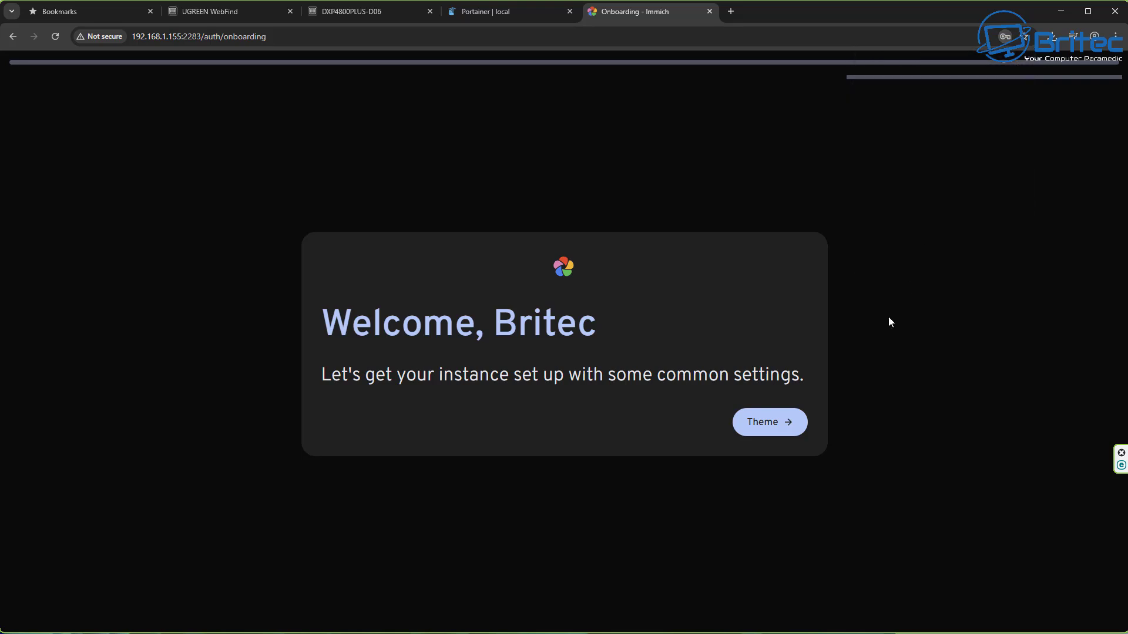
Choose the Dark color theme and complete the privacy and storage template stages of the onboarding.
{"action": "left_click", "coordinate": [764, 434]}
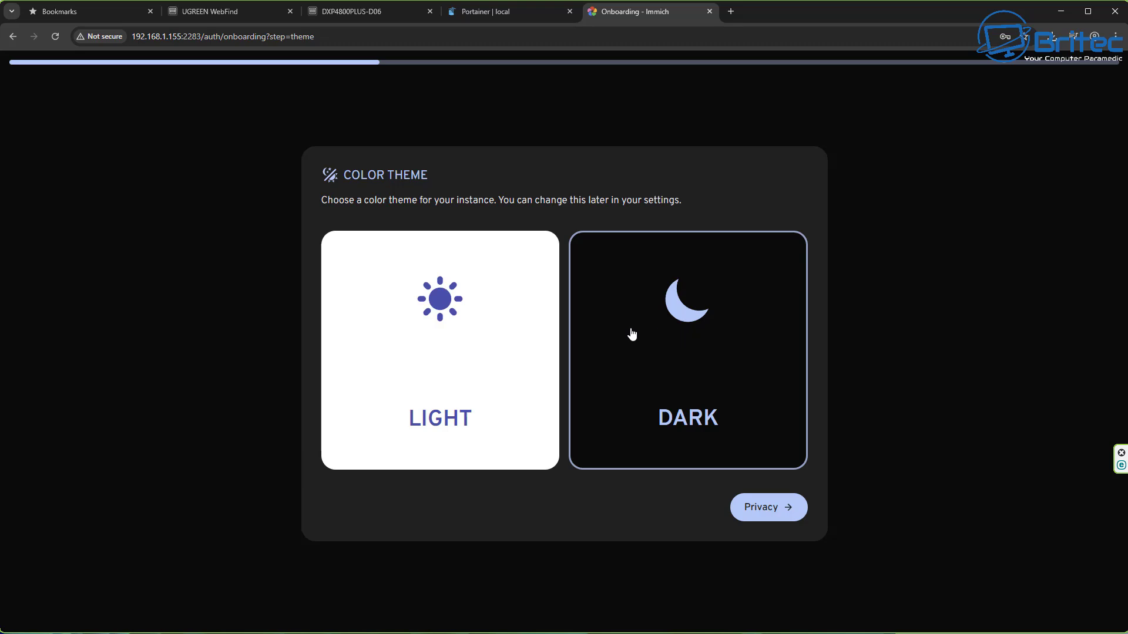
{"action": "left_click", "coordinate": [471, 336]}
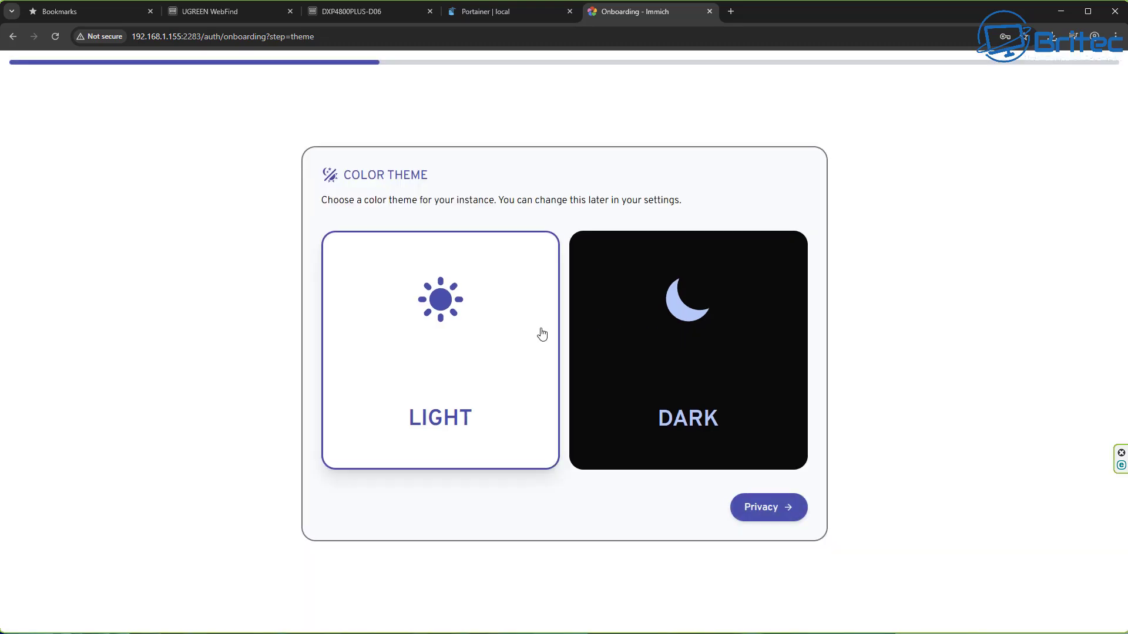
{"action": "left_click", "coordinate": [636, 338]}
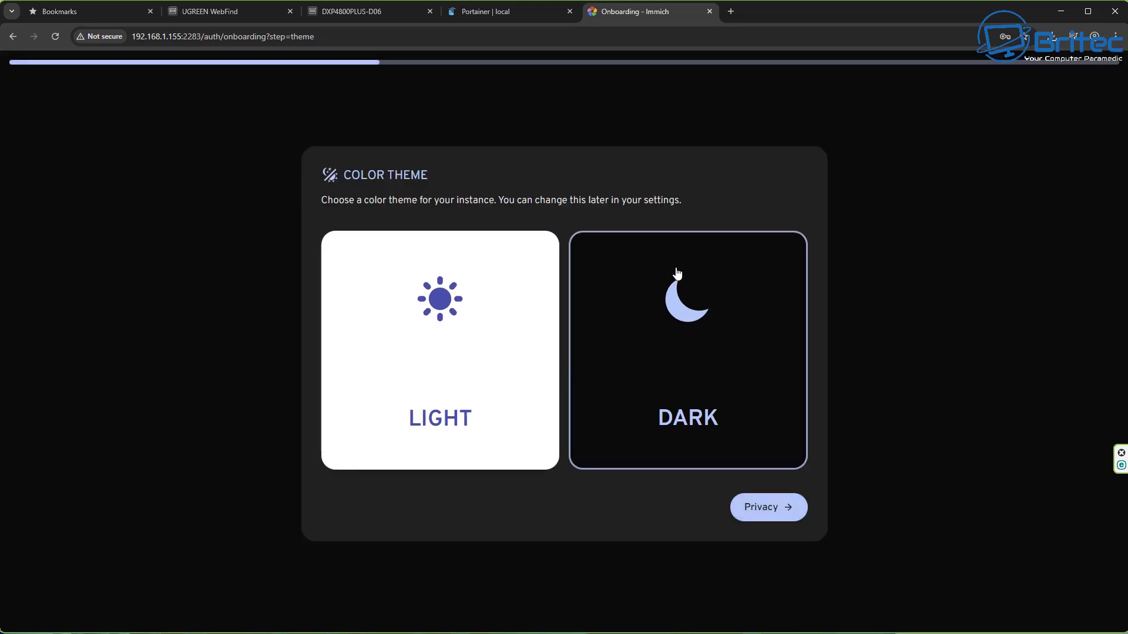
{"action": "left_click", "coordinate": [774, 514]}
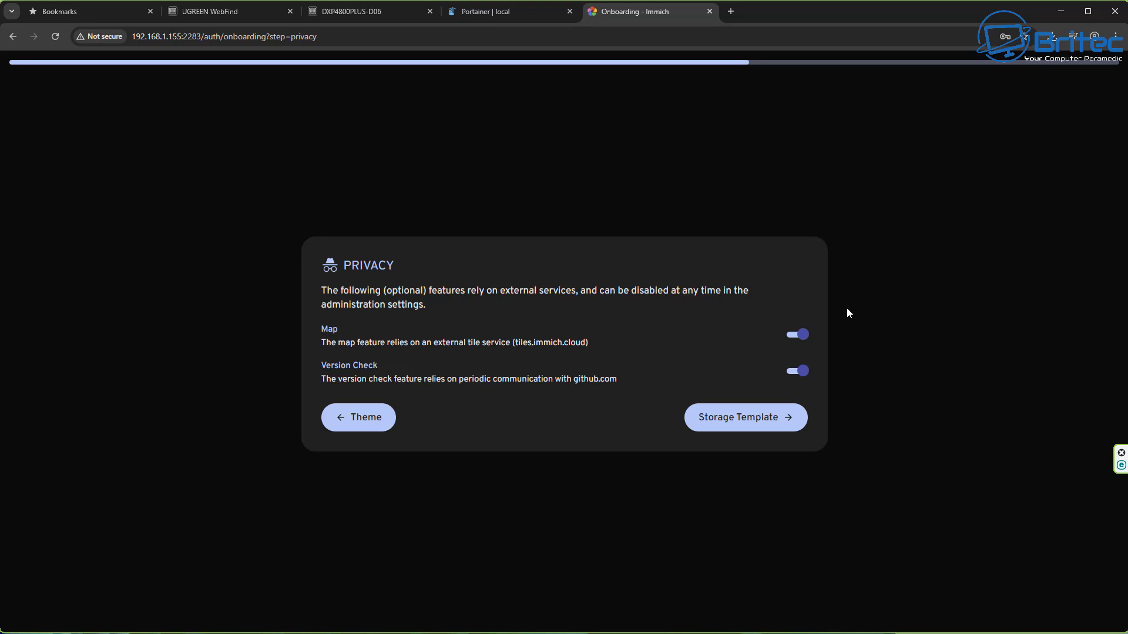
{"action": "left_click", "coordinate": [778, 418]}
{"action": "left_click", "coordinate": [779, 418]}
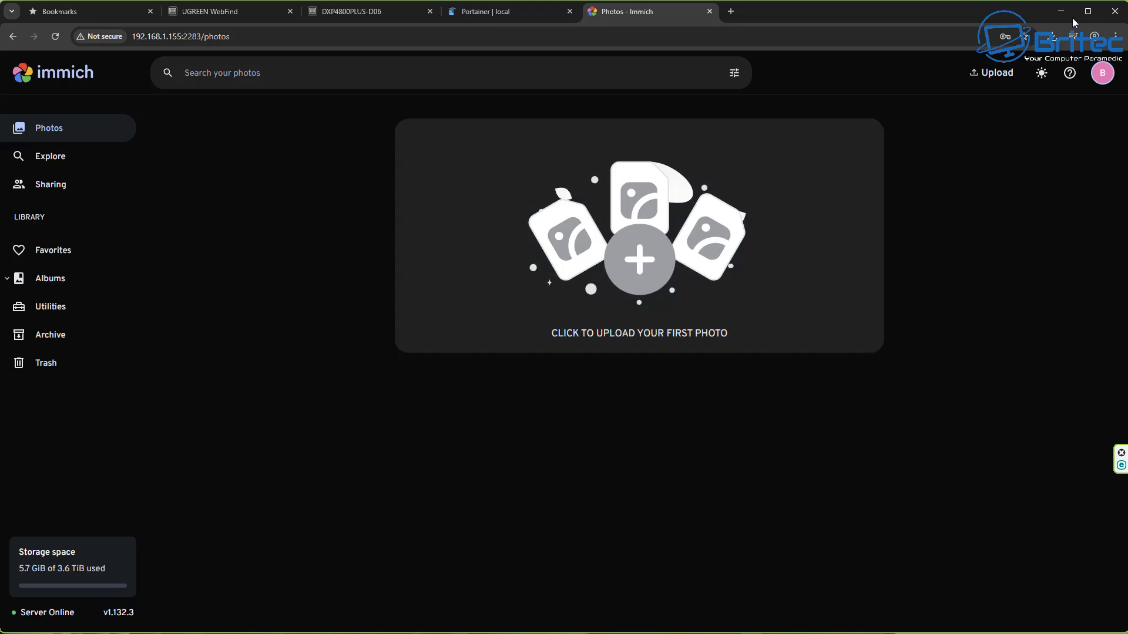
Upload john.png and sally.png from the Downloads folder to the photo library.
{"action": "left_click", "coordinate": [604, 265]}
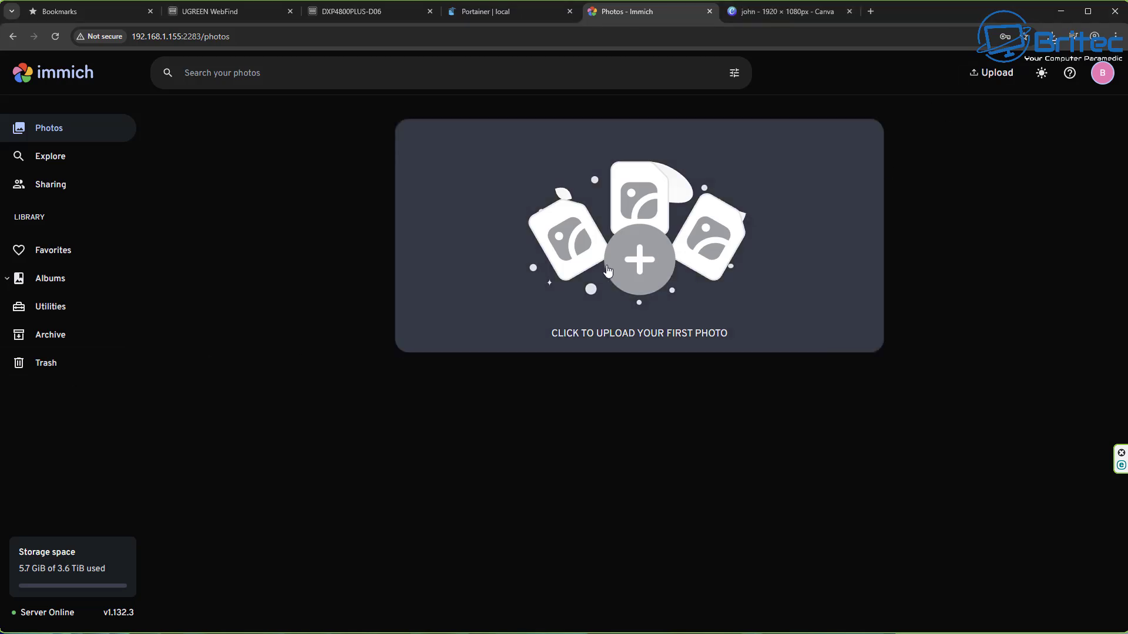
{"action": "left_click_drag", "start_coordinate": [312, 9], "coordinate": [501, 92]}
{"action": "left_click", "coordinate": [387, 302]}
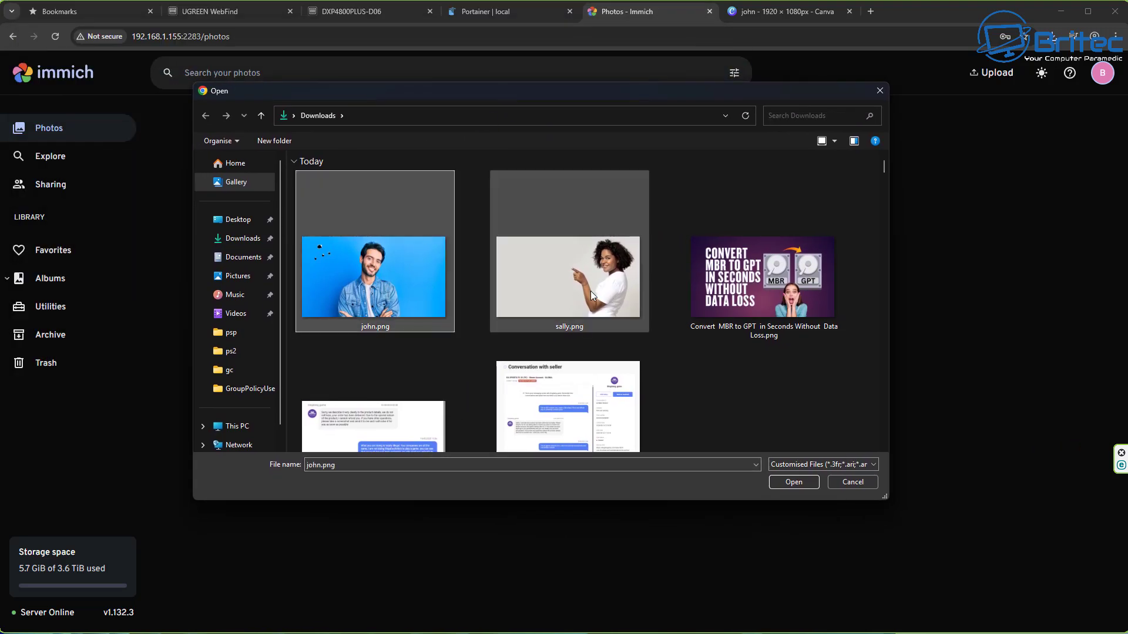
{"action": "left_click", "coordinate": [588, 309], "text": "ctrl"}
{"action": "left_click", "coordinate": [798, 481]}
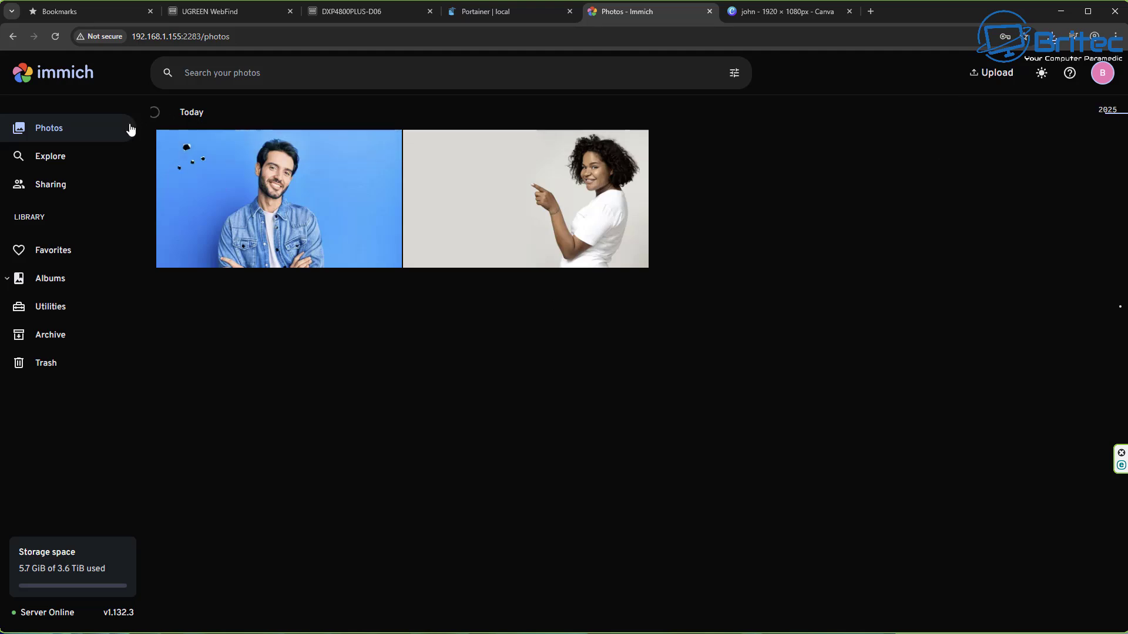
Select both uploaded photos in the timeline and clear the selection again.
{"action": "left_click", "coordinate": [249, 207]}
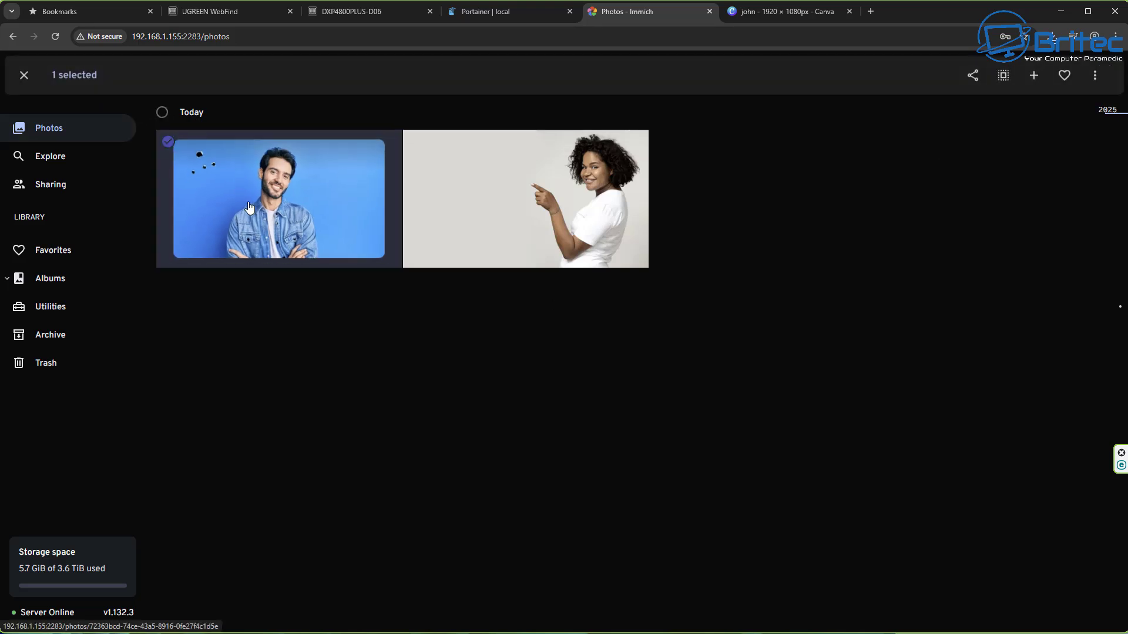
{"action": "left_click", "coordinate": [552, 227]}
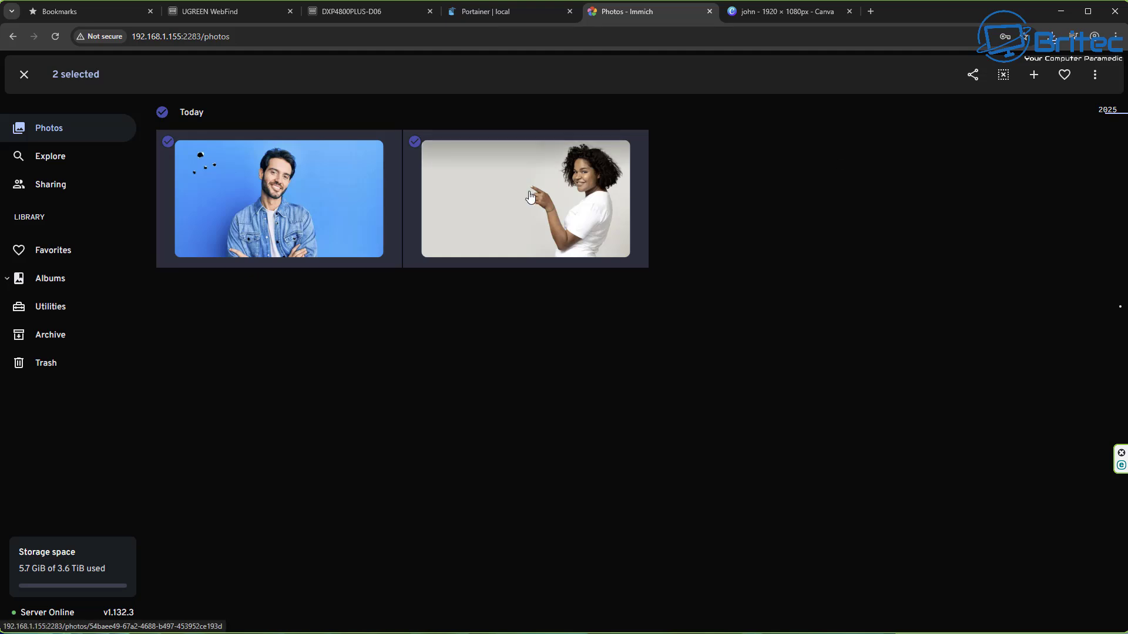
{"action": "left_click", "coordinate": [558, 217]}
{"action": "left_click", "coordinate": [282, 254]}
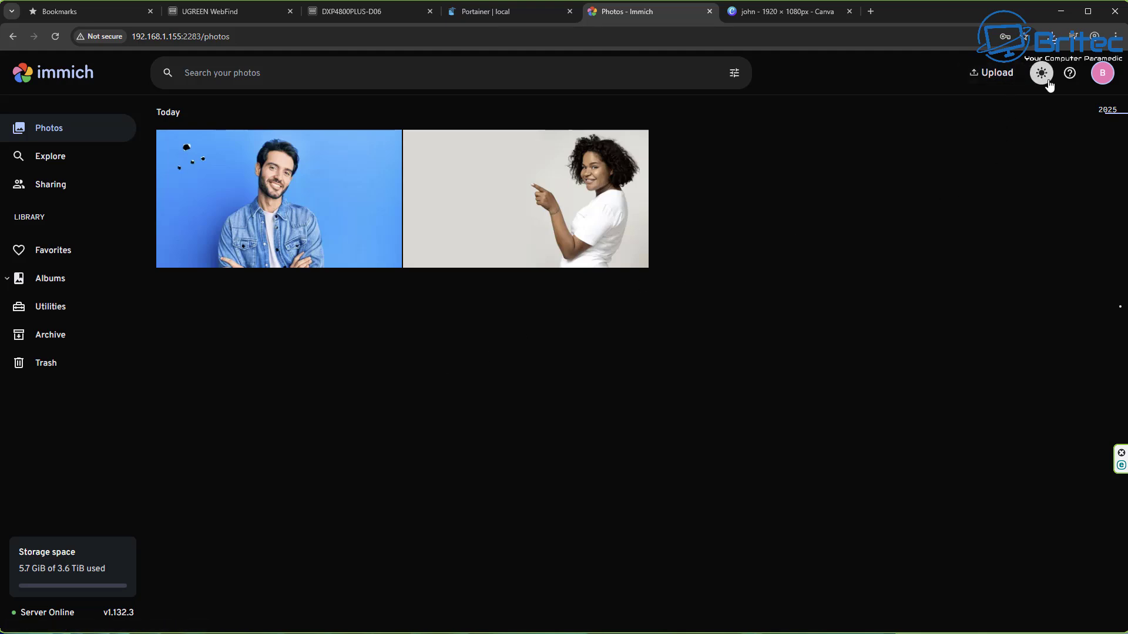
Look through the Sharing, Albums and Utilities pages of the photo library.
{"action": "left_click", "coordinate": [56, 168]}
{"action": "left_click", "coordinate": [44, 196]}
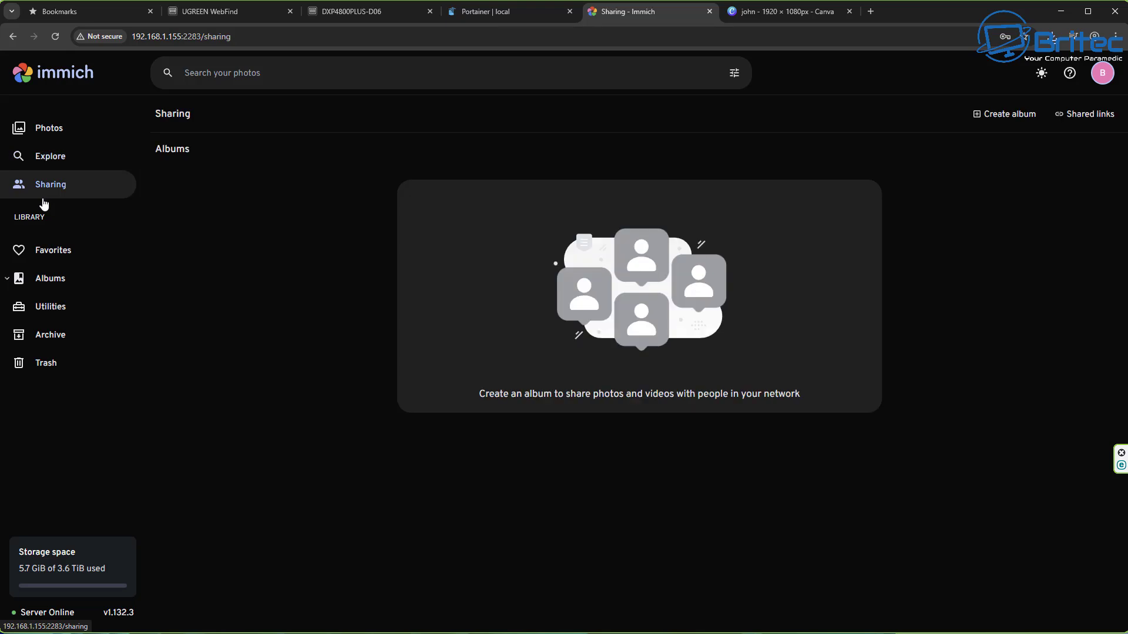
{"action": "left_click", "coordinate": [53, 278]}
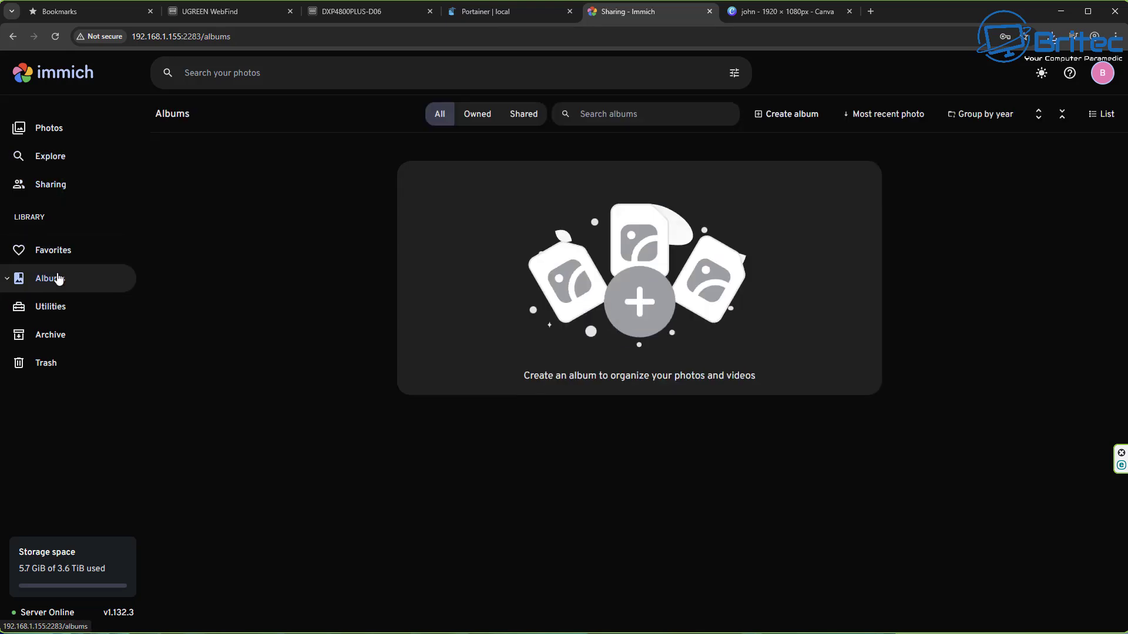
{"action": "left_click", "coordinate": [51, 310]}
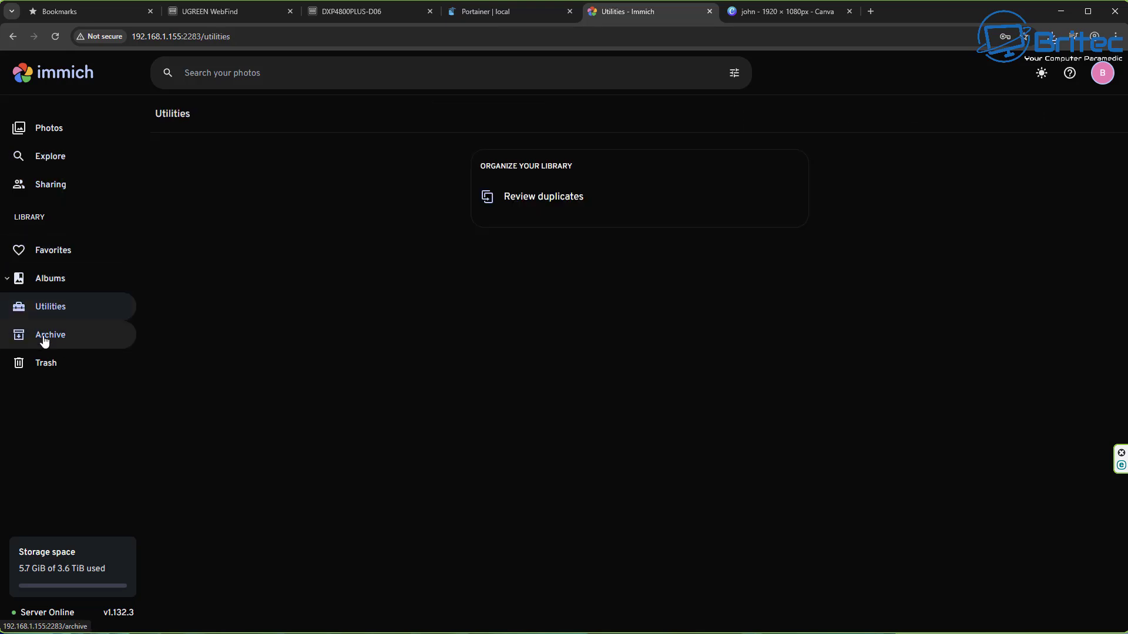
Create a new album from the Albums page and open its photo selection.
{"action": "left_click", "coordinate": [53, 278]}
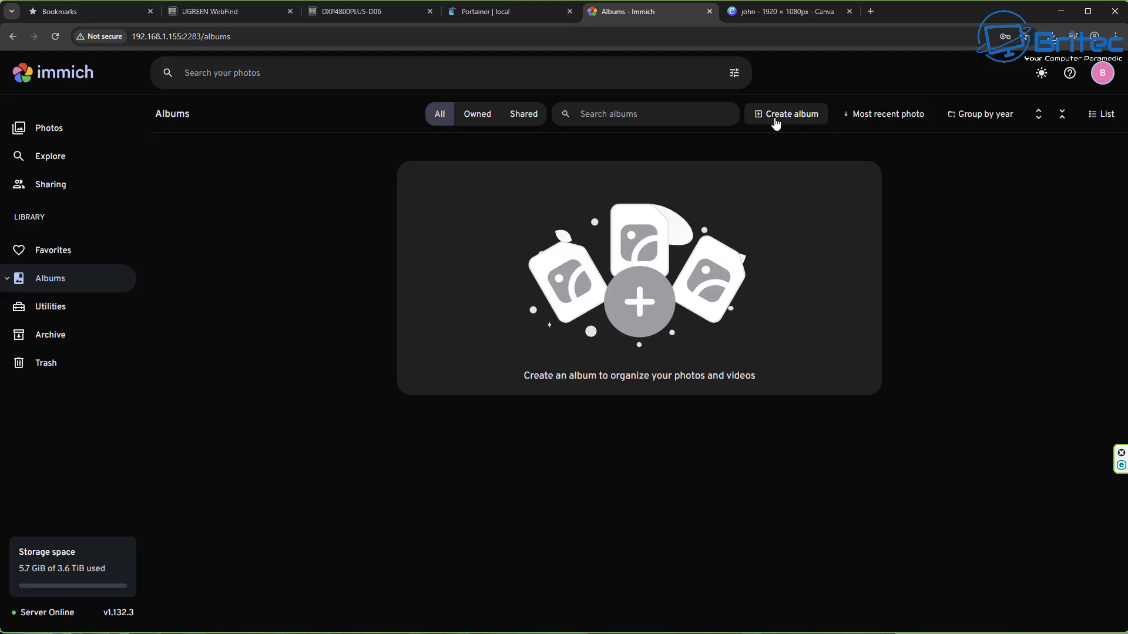
{"action": "left_click", "coordinate": [858, 118]}
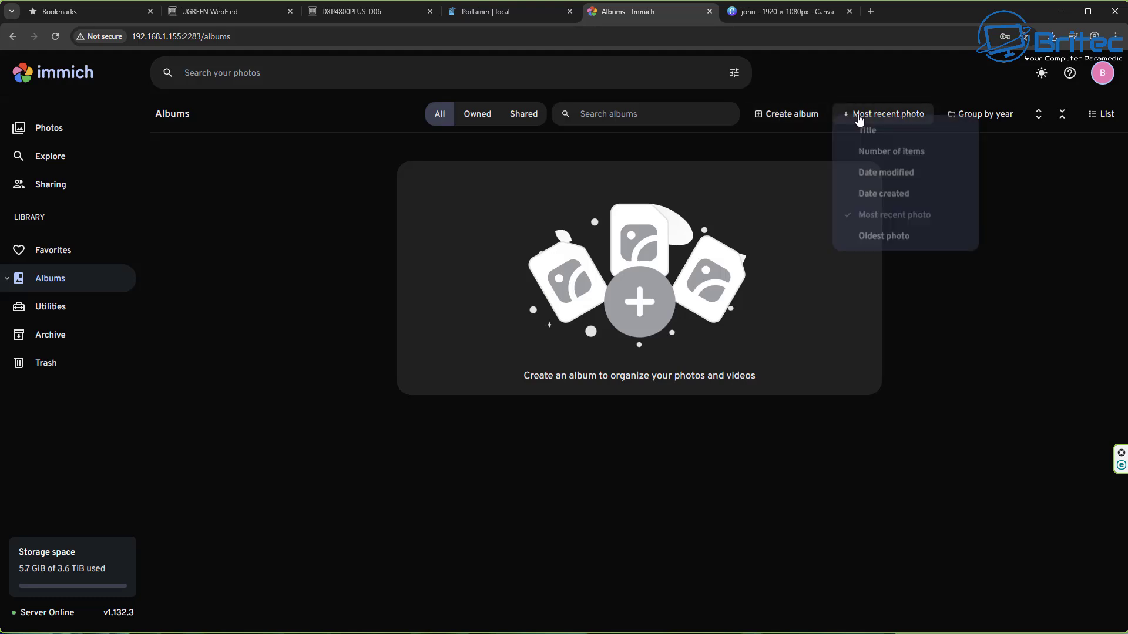
{"action": "left_click", "coordinate": [779, 117]}
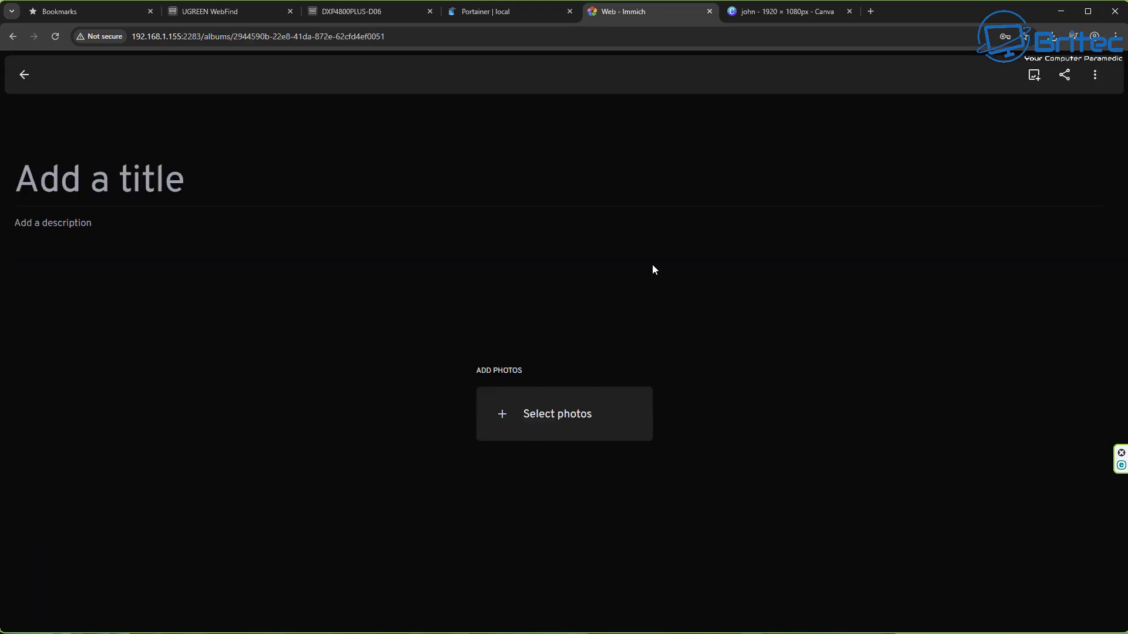
{"action": "left_click", "coordinate": [499, 414]}
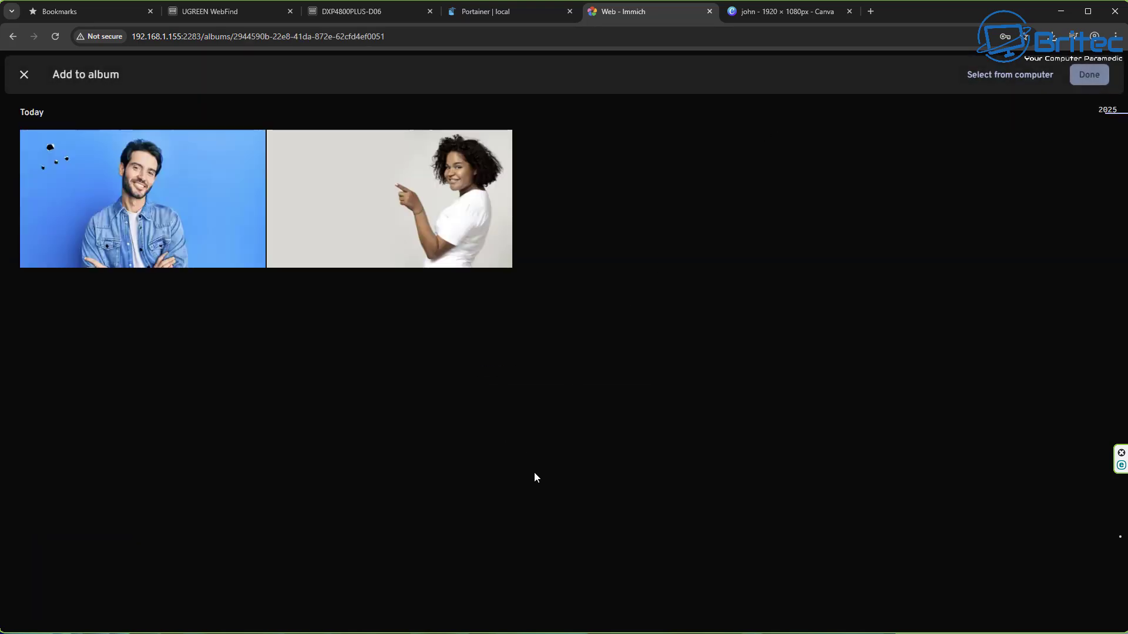